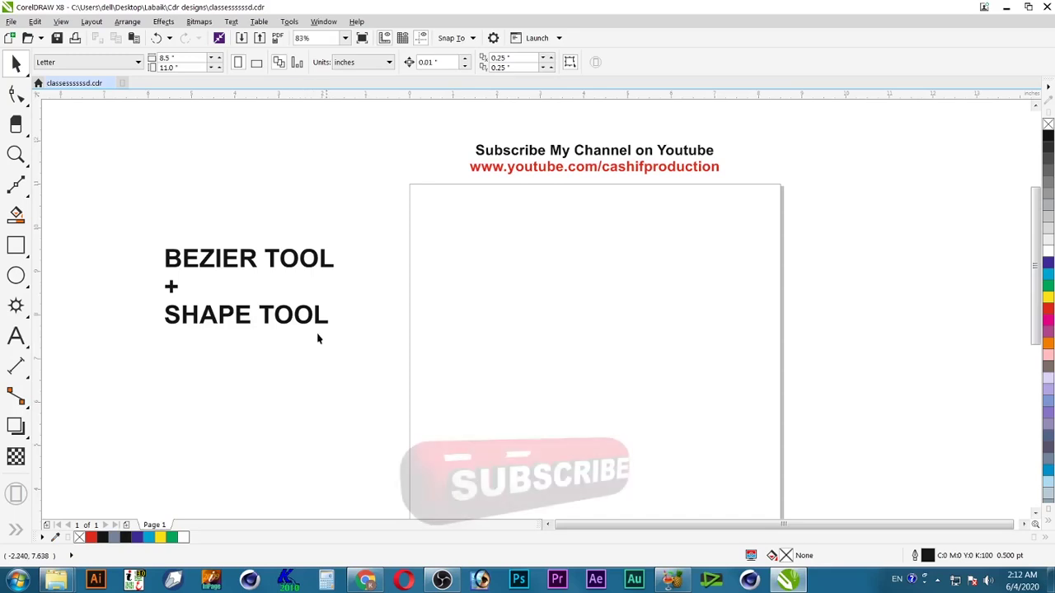
Reveal the curve-tools flyout on the Freehand tool beside the blank Letter page.
{"action": "left_click", "coordinate": [18, 187]}
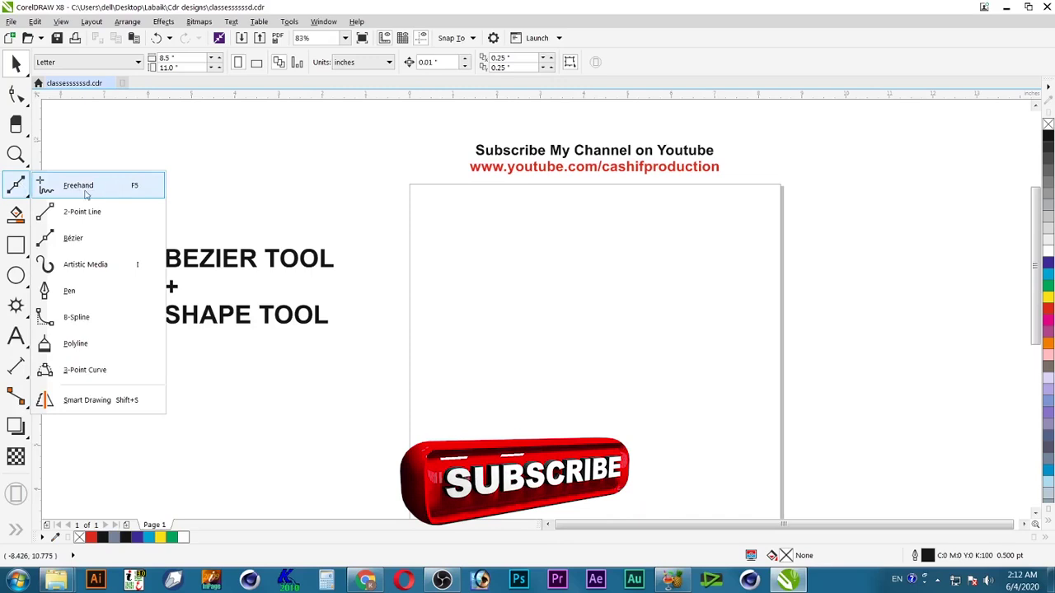
With the Bézier tool, draw a straight diagonal, then add smooth nodes sweeping into a large loop.
{"action": "left_click", "coordinate": [93, 239]}
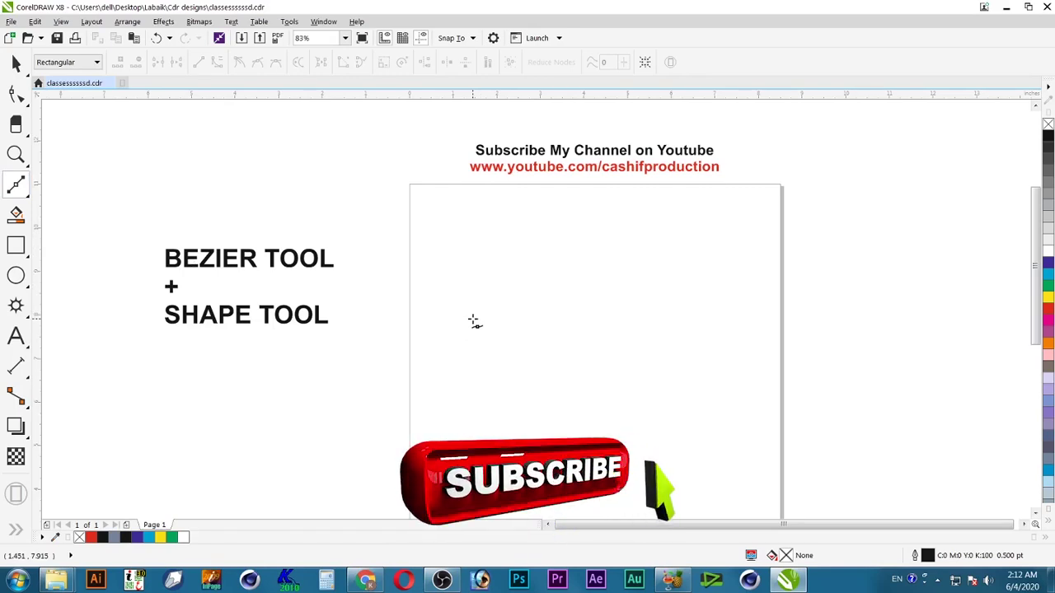
{"action": "left_click", "coordinate": [472, 321]}
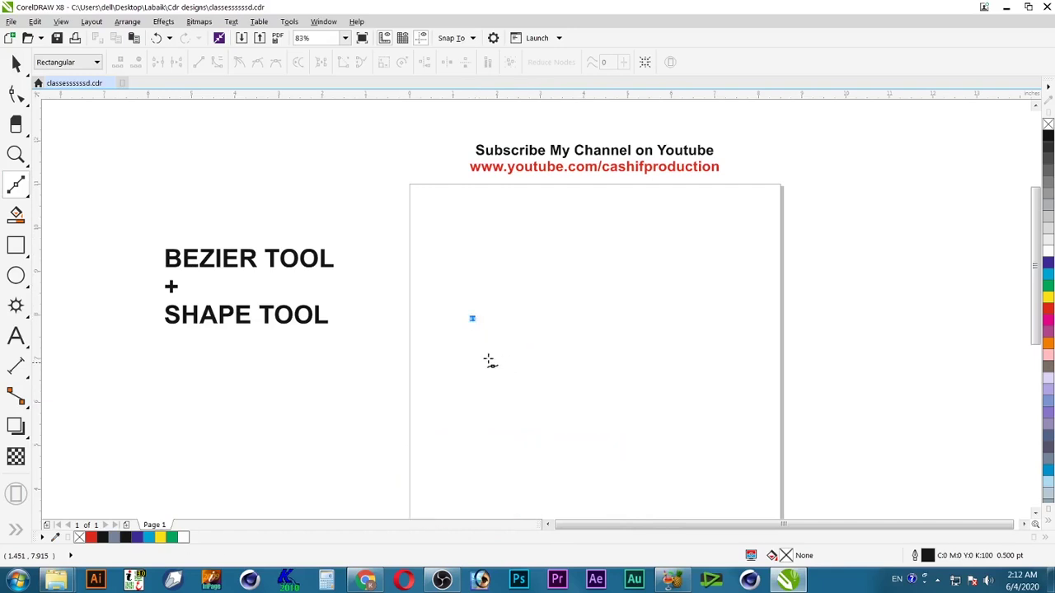
{"action": "left_click", "coordinate": [537, 244]}
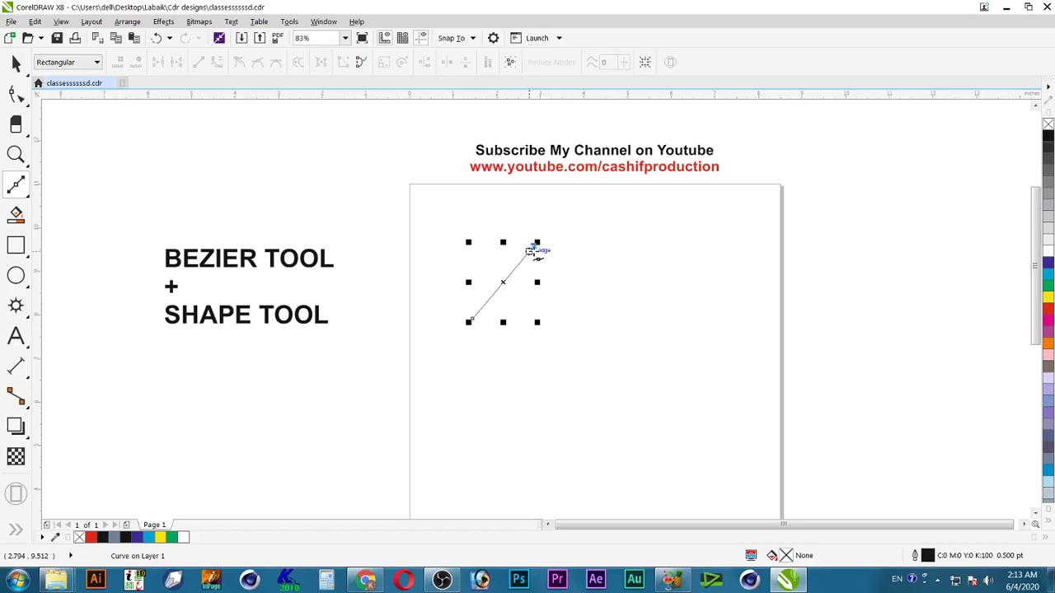
{"action": "left_click", "coordinate": [584, 318]}
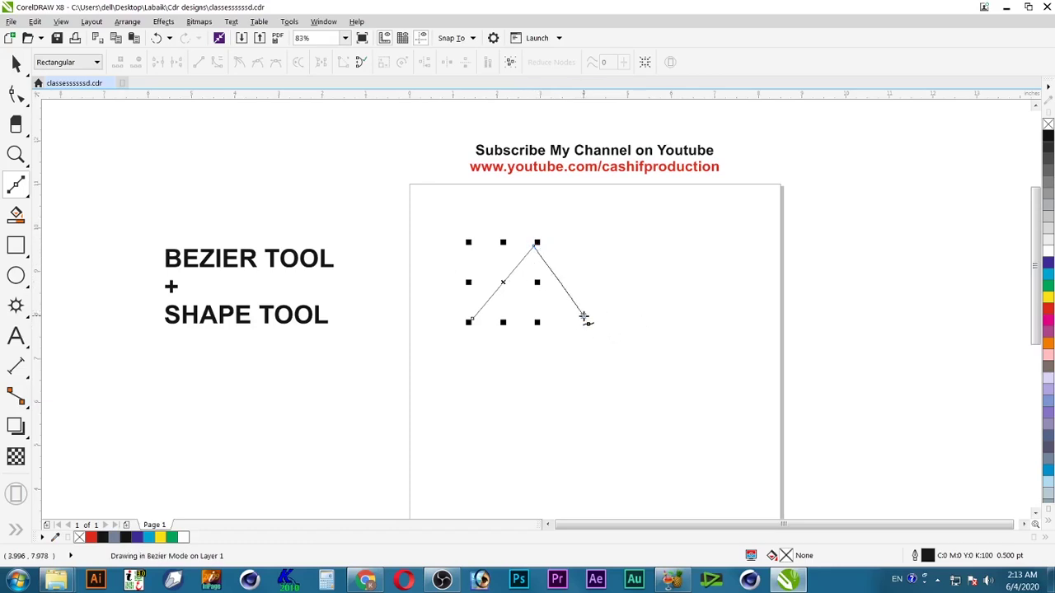
{"action": "mouse_move", "coordinate": [583, 318]}
{"action": "left_mouse_down"}
{"action": "mouse_move", "coordinate": [656, 338]}
{"action": "mouse_move", "coordinate": [640, 349]}
{"action": "mouse_move", "coordinate": [680, 301]}
{"action": "left_mouse_up"}
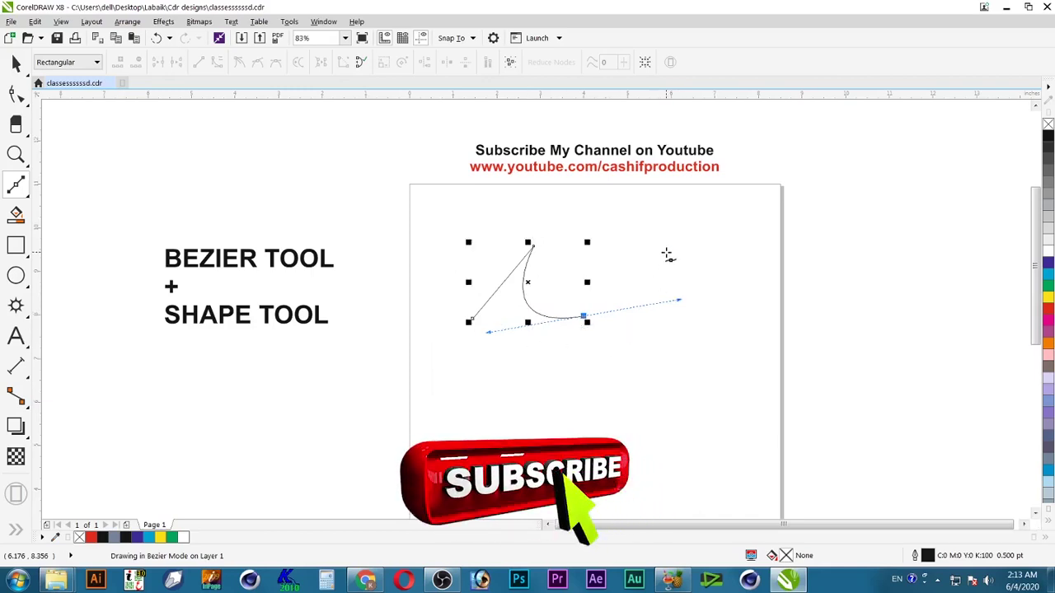
{"action": "mouse_move", "coordinate": [690, 251]}
{"action": "left_mouse_down"}
{"action": "mouse_move", "coordinate": [768, 257]}
{"action": "mouse_move", "coordinate": [788, 234]}
{"action": "mouse_move", "coordinate": [711, 201]}
{"action": "mouse_move", "coordinate": [678, 200]}
{"action": "mouse_move", "coordinate": [730, 212]}
{"action": "mouse_move", "coordinate": [761, 243]}
{"action": "mouse_move", "coordinate": [737, 302]}
{"action": "mouse_move", "coordinate": [750, 233]}
{"action": "mouse_move", "coordinate": [763, 305]}
{"action": "left_mouse_up"}
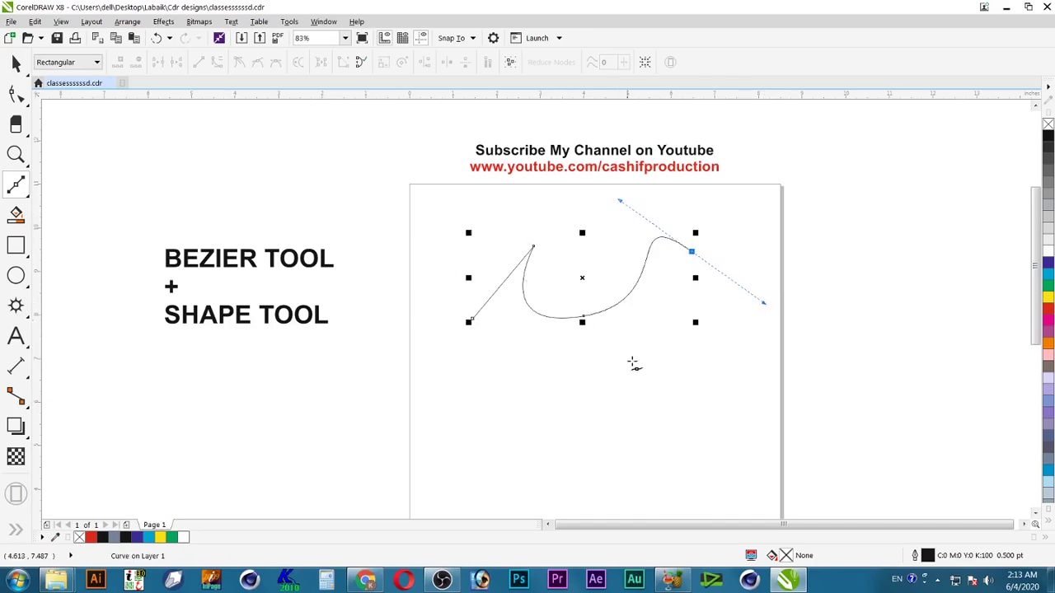
{"action": "left_click_drag", "start_coordinate": [626, 416], "coordinate": [534, 404]}
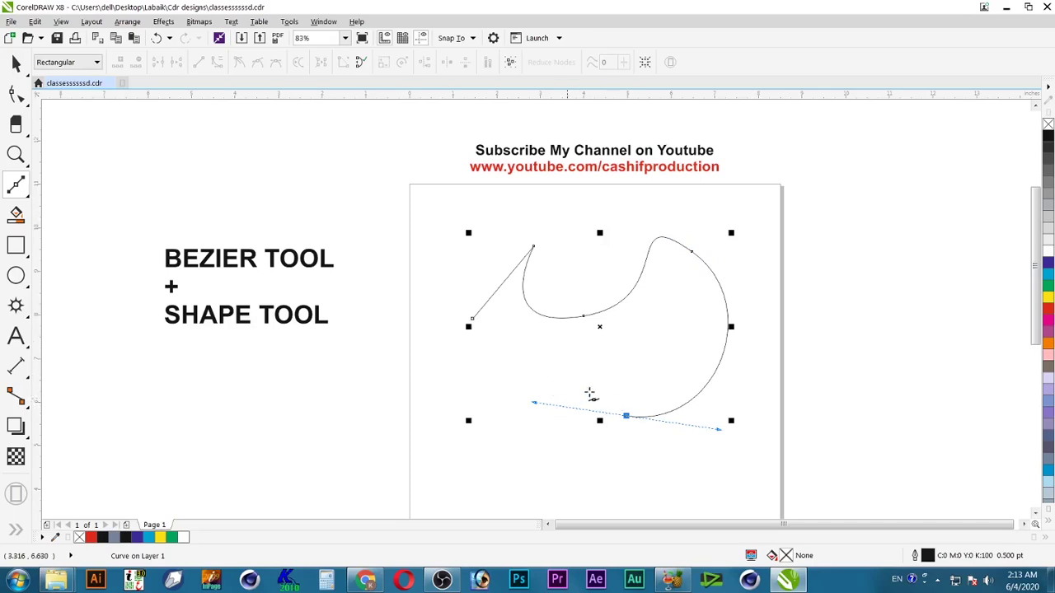
{"action": "left_click", "coordinate": [521, 377]}
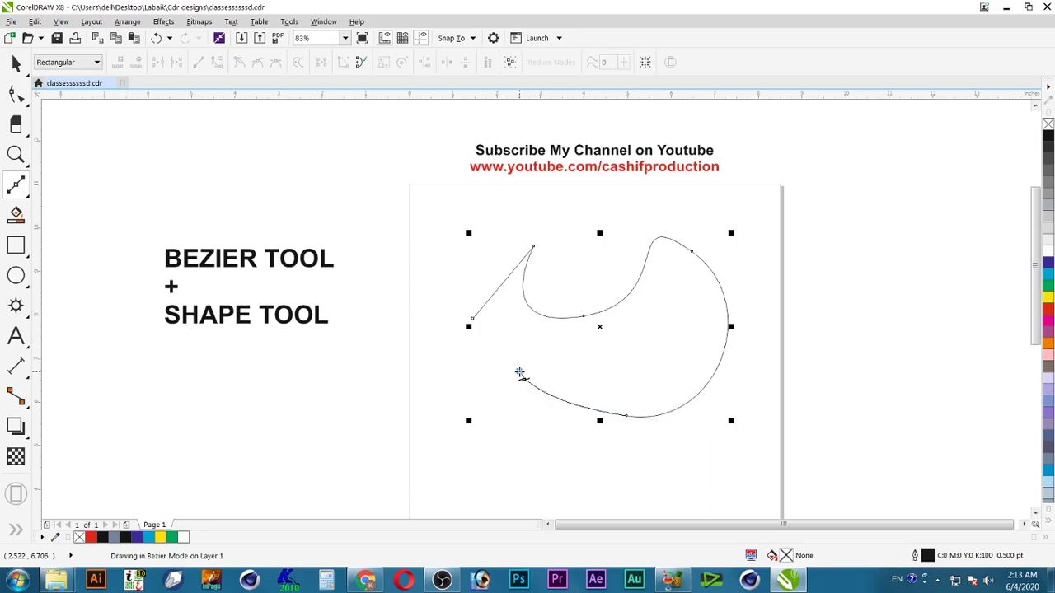
Add inner-curve nodes running up the right side and end the open leaf-shaped path.
{"action": "mouse_move", "coordinate": [519, 372]}
{"action": "left_mouse_down"}
{"action": "mouse_move", "coordinate": [500, 346]}
{"action": "mouse_move", "coordinate": [505, 368]}
{"action": "mouse_move", "coordinate": [516, 370]}
{"action": "mouse_move", "coordinate": [487, 358]}
{"action": "mouse_move", "coordinate": [485, 333]}
{"action": "mouse_move", "coordinate": [500, 352]}
{"action": "mouse_move", "coordinate": [499, 384]}
{"action": "mouse_move", "coordinate": [501, 341]}
{"action": "mouse_move", "coordinate": [522, 325]}
{"action": "mouse_move", "coordinate": [494, 346]}
{"action": "mouse_move", "coordinate": [491, 364]}
{"action": "mouse_move", "coordinate": [499, 349]}
{"action": "mouse_move", "coordinate": [507, 356]}
{"action": "mouse_move", "coordinate": [478, 377]}
{"action": "mouse_move", "coordinate": [502, 341]}
{"action": "mouse_move", "coordinate": [473, 351]}
{"action": "mouse_move", "coordinate": [516, 355]}
{"action": "mouse_move", "coordinate": [513, 367]}
{"action": "left_mouse_up"}
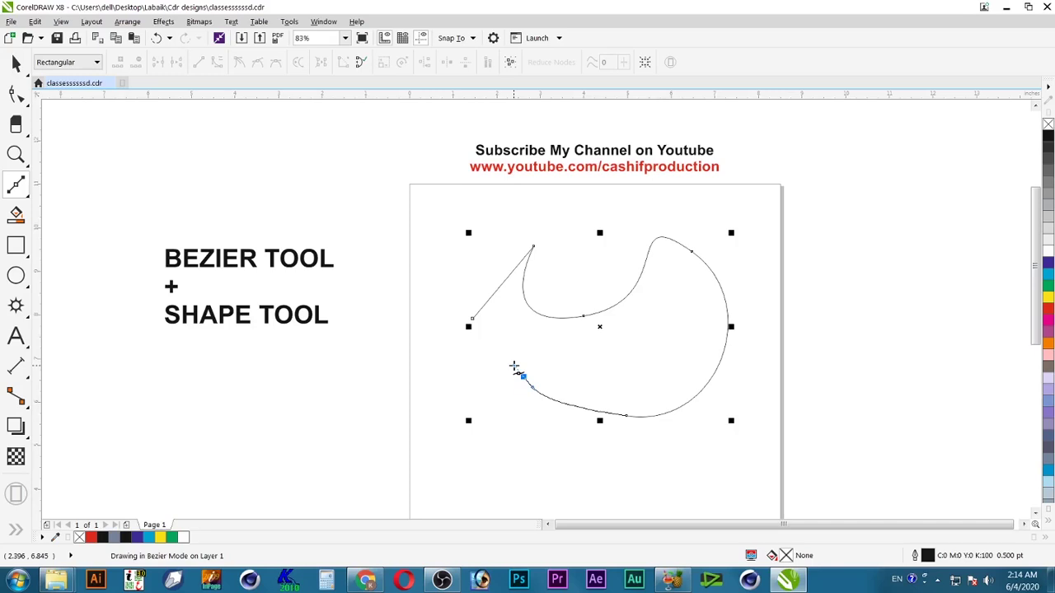
{"action": "left_click_drag", "start_coordinate": [513, 366], "coordinate": [518, 370]}
{"action": "left_click_drag", "start_coordinate": [517, 369], "coordinate": [521, 371]}
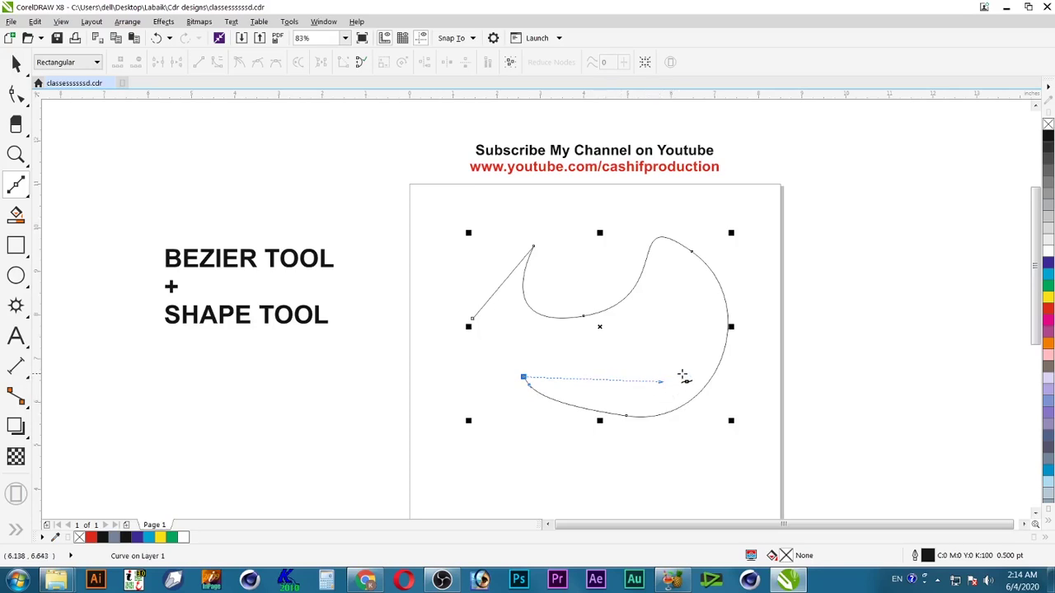
{"action": "left_click_drag", "start_coordinate": [698, 323], "coordinate": [728, 264]}
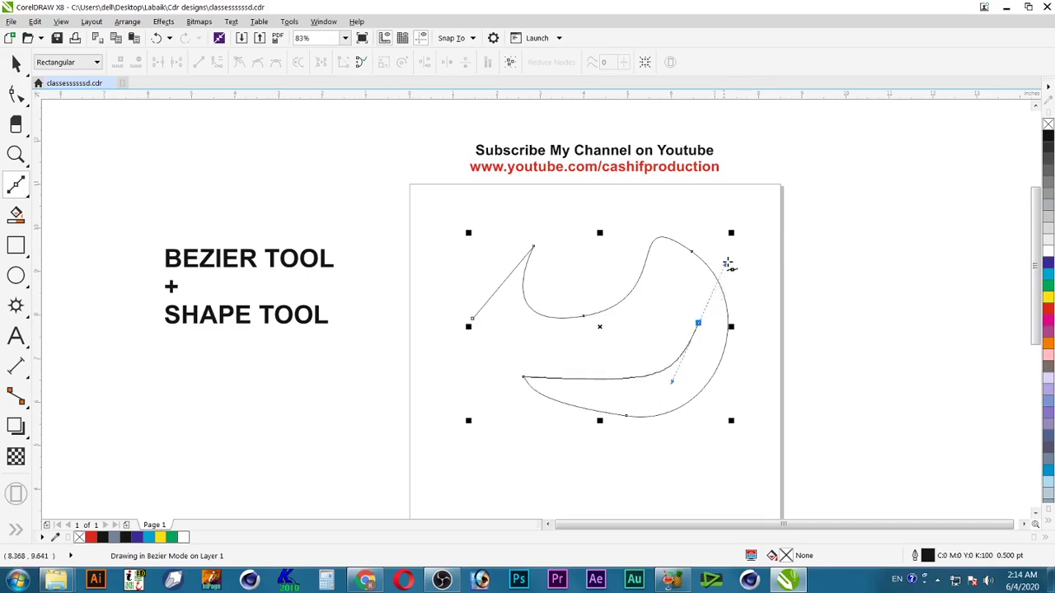
{"action": "left_click_drag", "start_coordinate": [727, 263], "coordinate": [721, 290]}
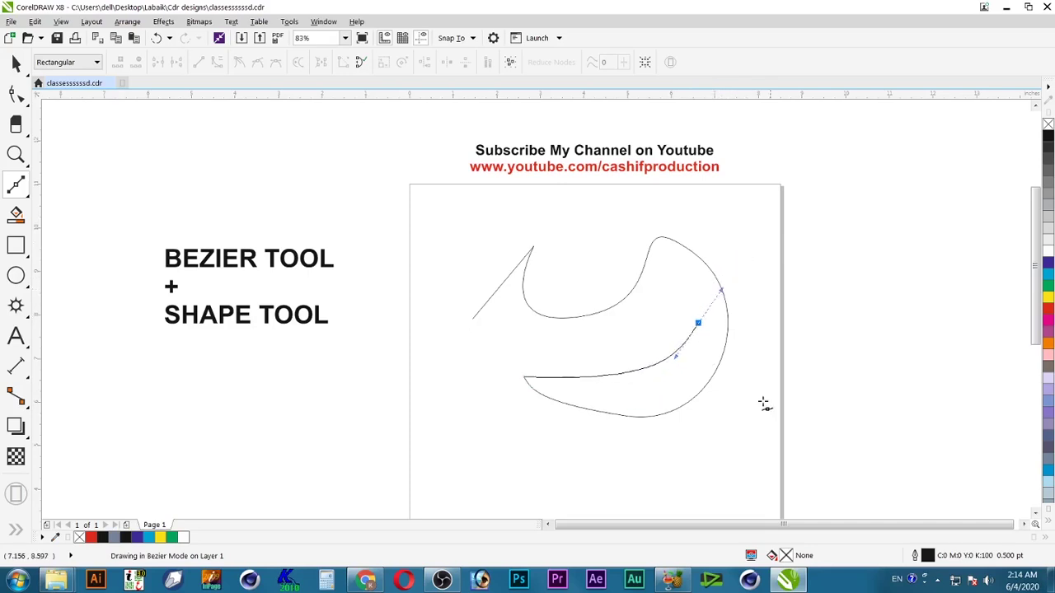
{"action": "double_click", "coordinate": [698, 329]}
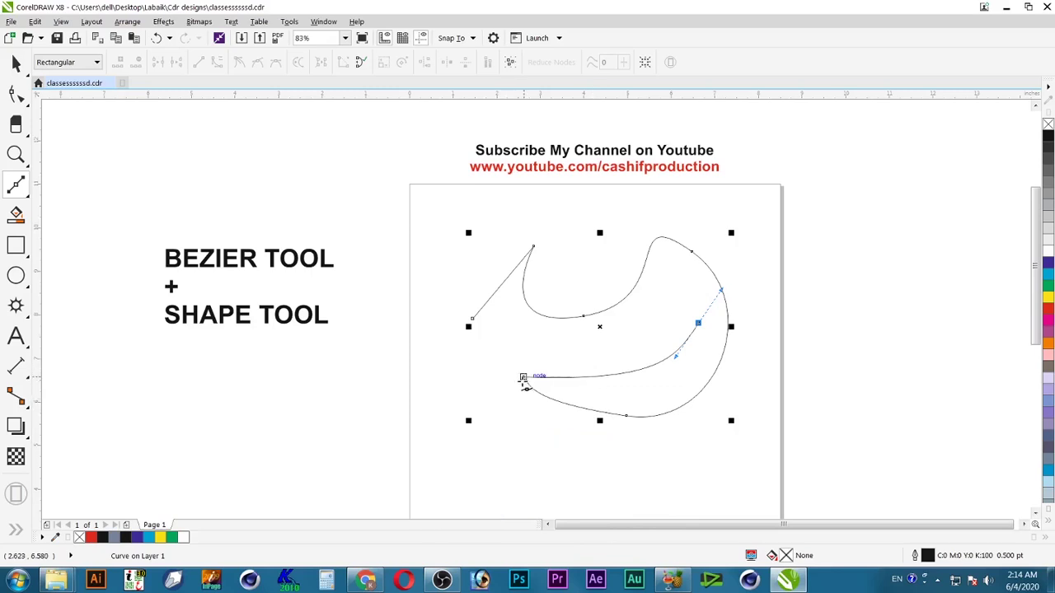
{"action": "key", "text": "z"}
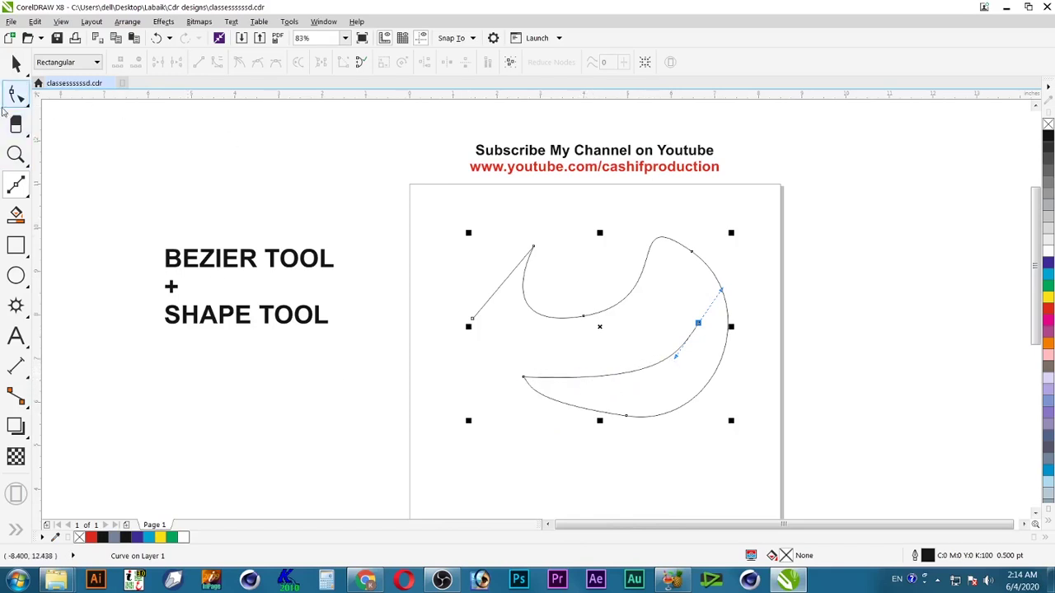
Reshape the lower section's bends by dragging node control handles with the Shape tool.
{"action": "left_click", "coordinate": [16, 96]}
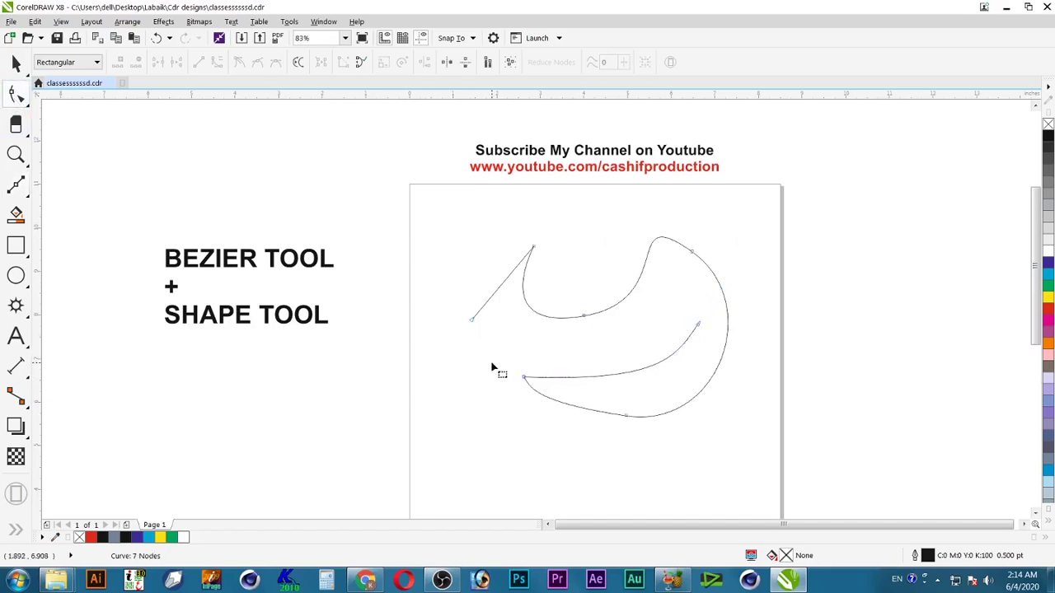
{"action": "left_click", "coordinate": [523, 377]}
{"action": "left_click_drag", "start_coordinate": [662, 381], "coordinate": [666, 417]}
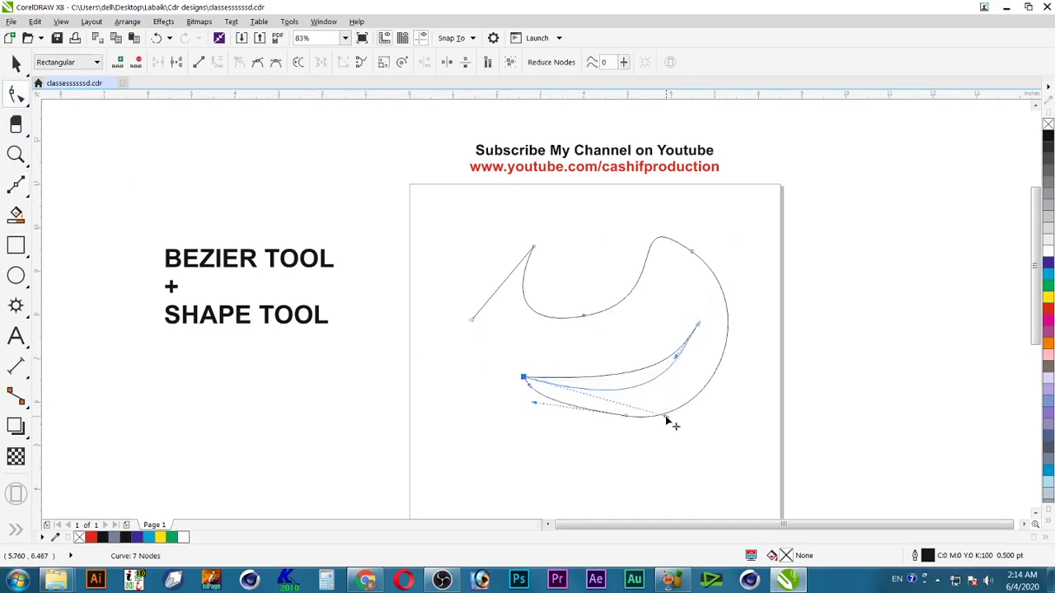
{"action": "left_click_drag", "start_coordinate": [677, 358], "coordinate": [705, 367]}
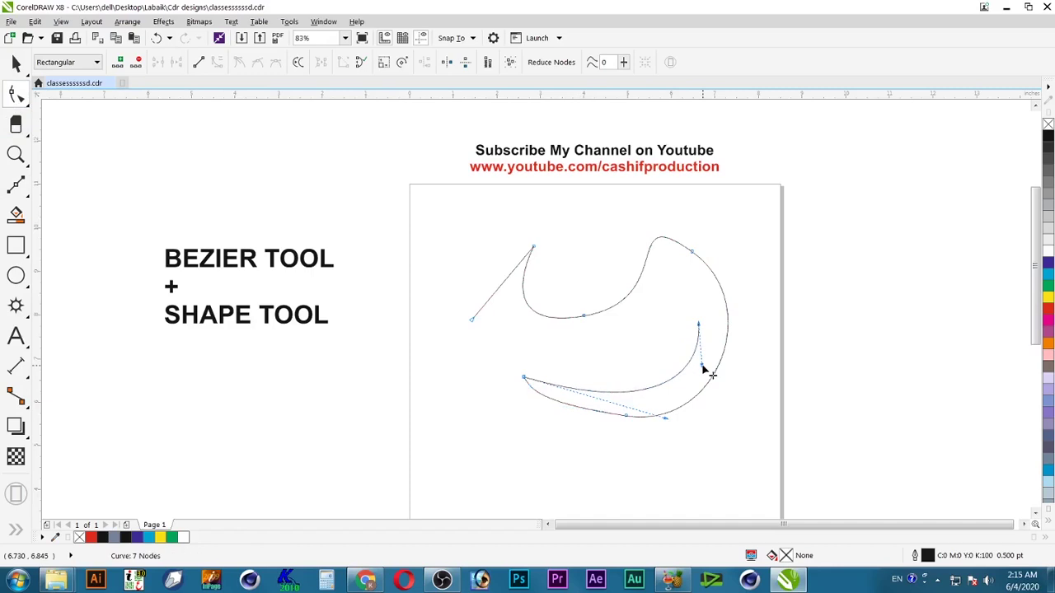
{"action": "left_click_drag", "start_coordinate": [667, 420], "coordinate": [655, 420]}
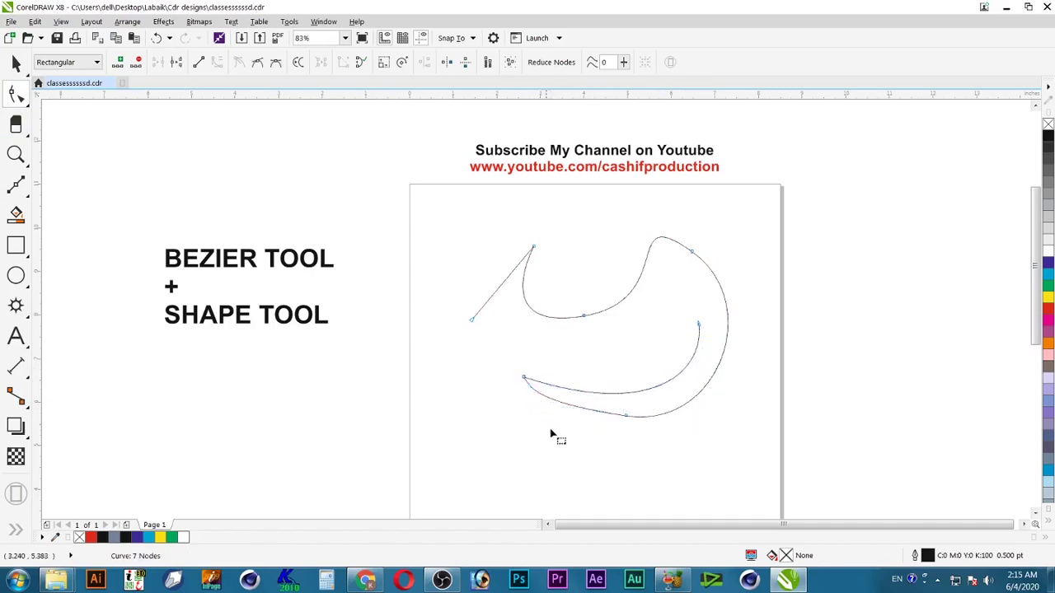
{"action": "left_click_drag", "start_coordinate": [529, 393], "coordinate": [670, 433]}
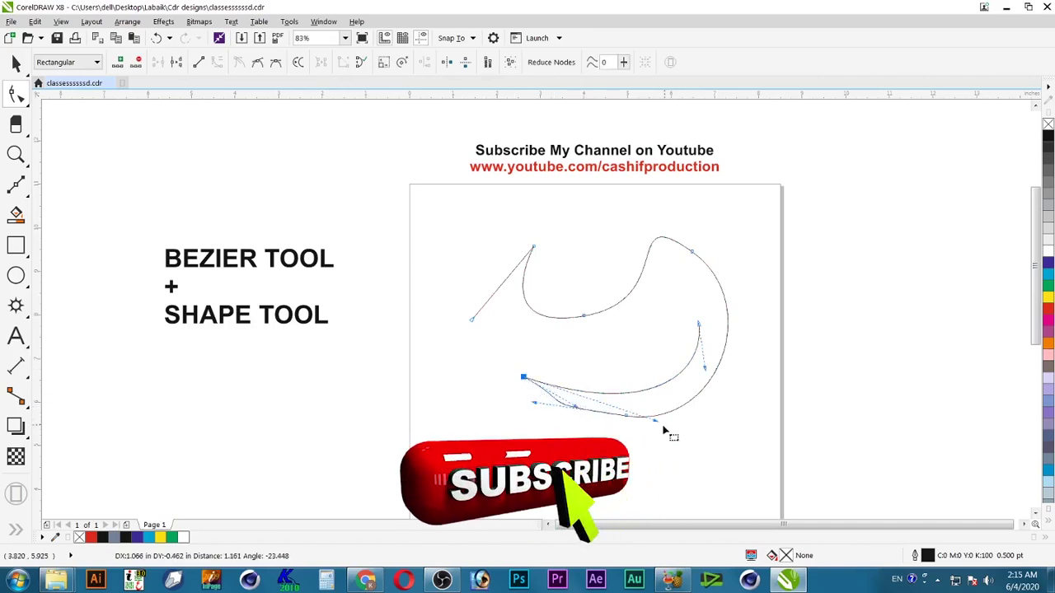
{"action": "left_click", "coordinate": [625, 417]}
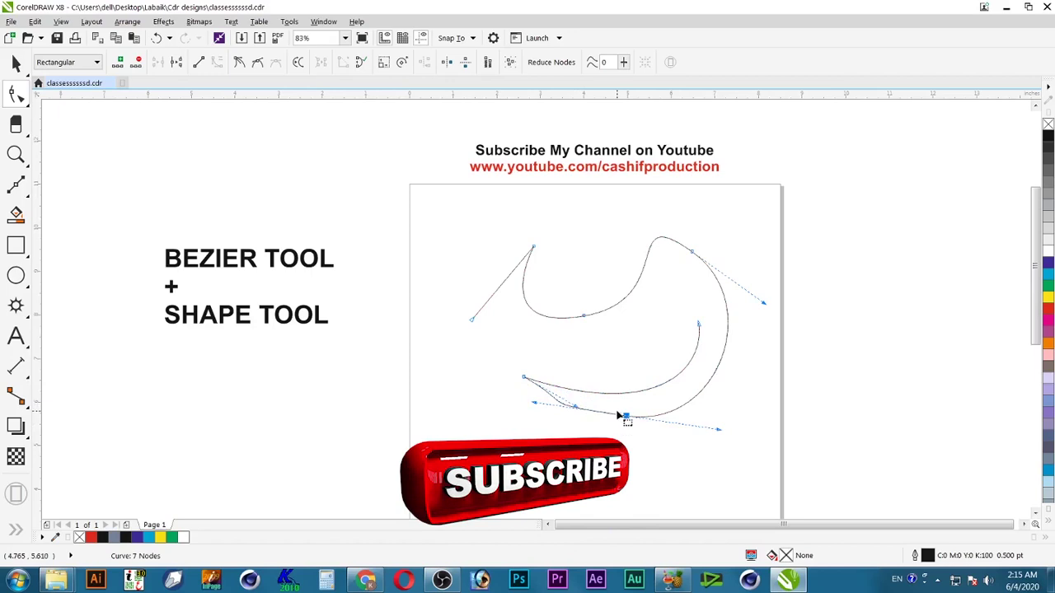
{"action": "left_click", "coordinate": [634, 425]}
Select the whole practice curve and delete it, leaving the page blank.
{"action": "key", "text": "space"}
{"action": "left_click", "coordinate": [714, 397]}
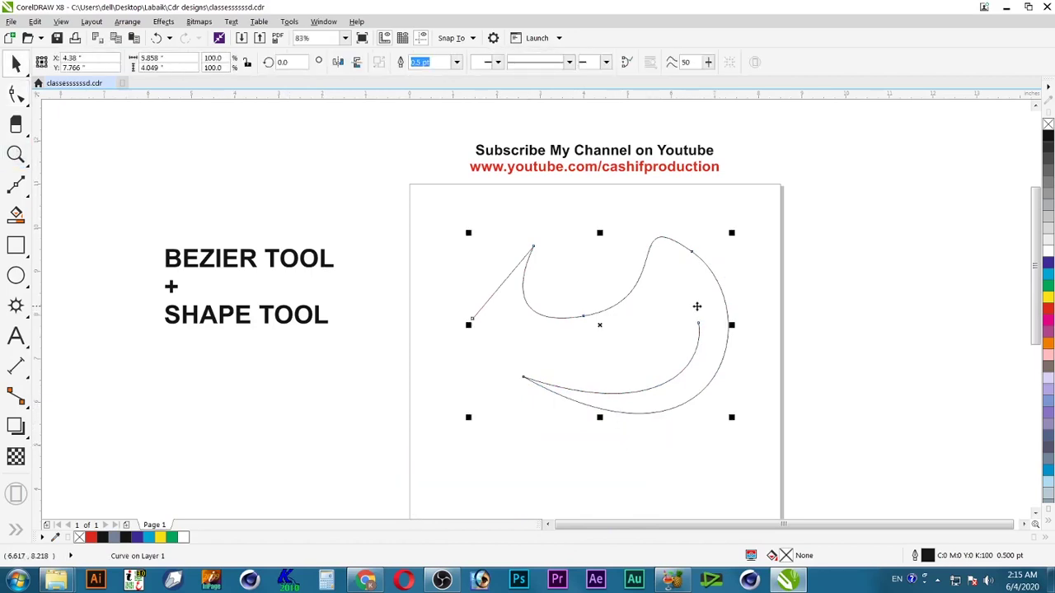
{"action": "mouse_move", "coordinate": [759, 208]}
{"action": "left_mouse_down"}
{"action": "mouse_move", "coordinate": [602, 377]}
{"action": "mouse_move", "coordinate": [451, 426]}
{"action": "left_mouse_up"}
{"action": "key", "text": "Delete"}
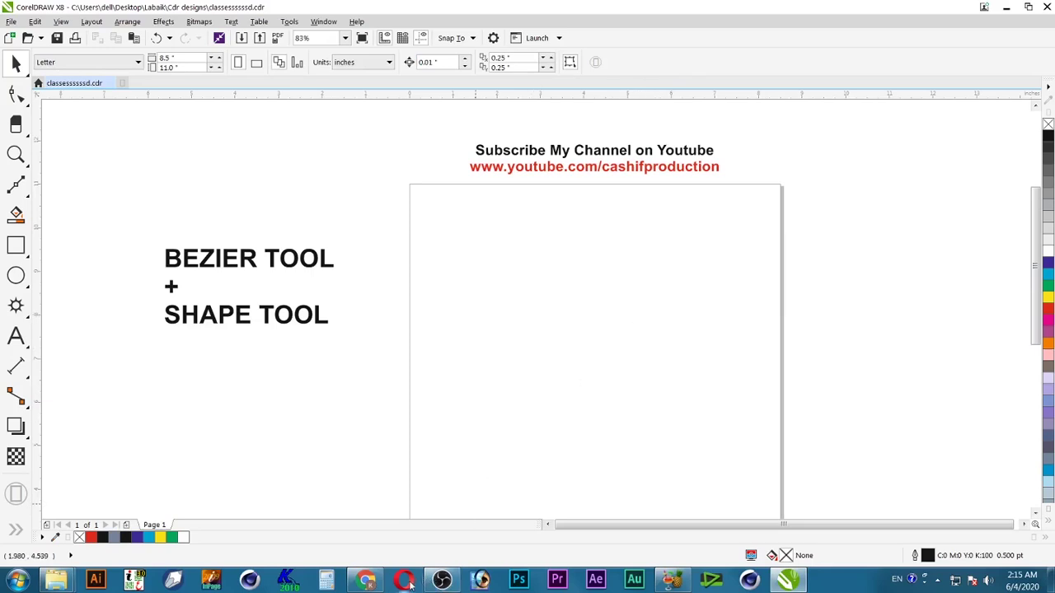
Open a new Chrome window and search Google for 'black and white logo'.
{"action": "right_click", "coordinate": [367, 580]}
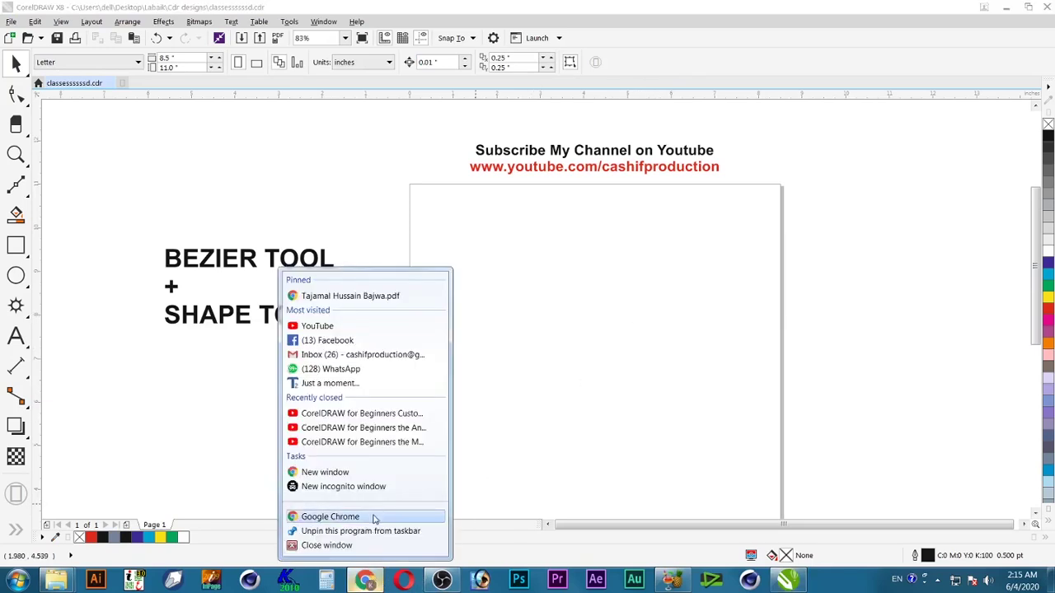
{"action": "left_click", "coordinate": [373, 517]}
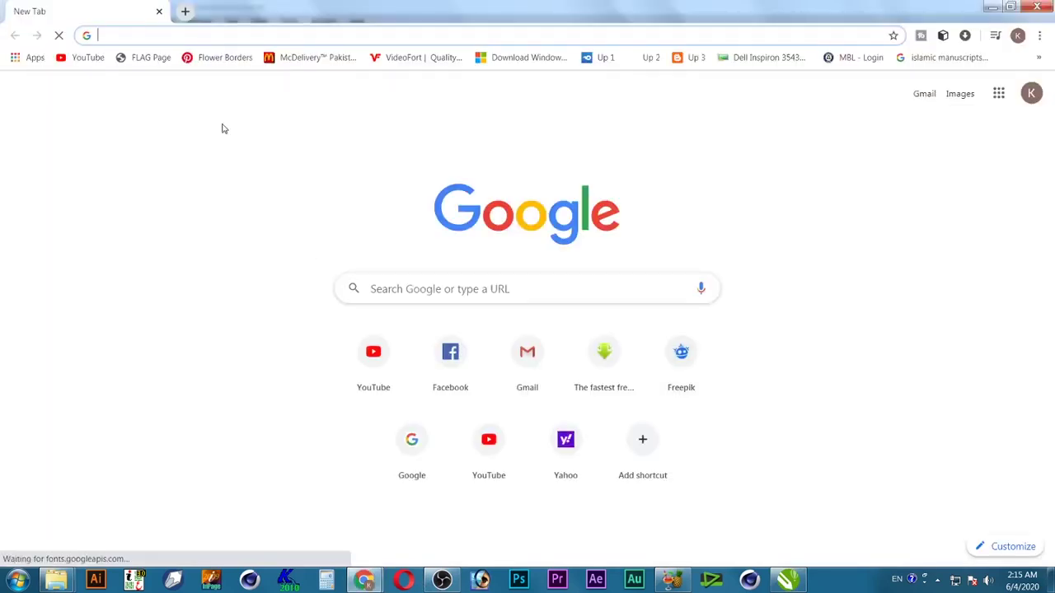
{"action": "left_click", "coordinate": [202, 37]}
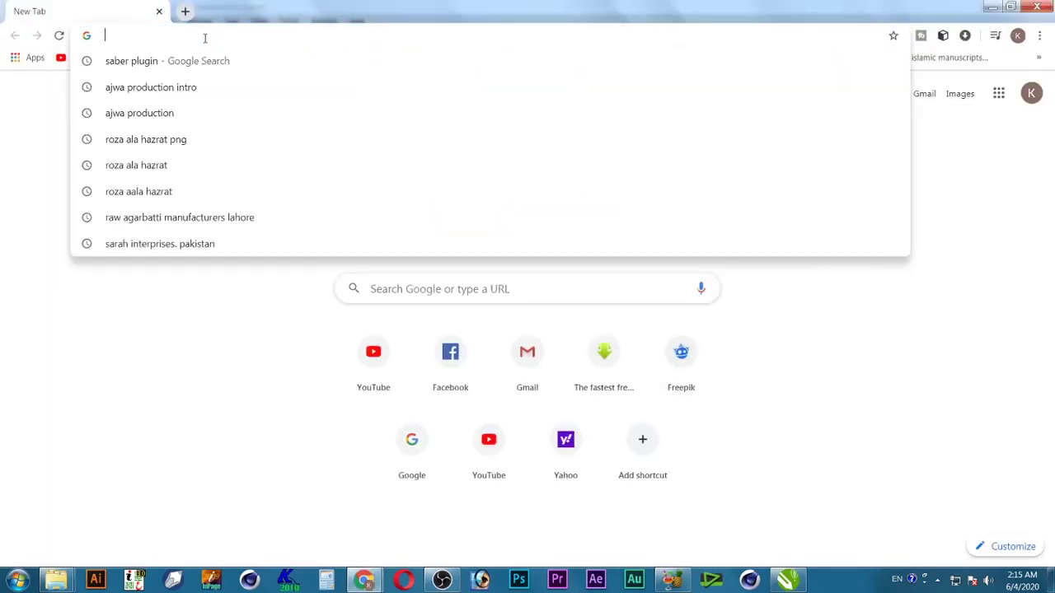
{"action": "type", "text": "bla"}
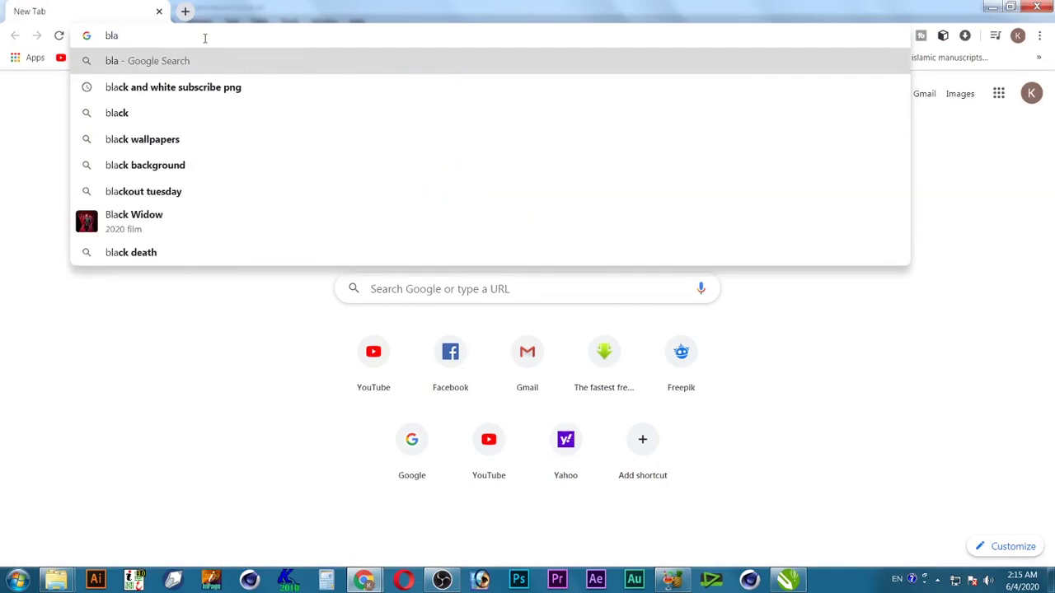
{"action": "key", "text": "Down"}
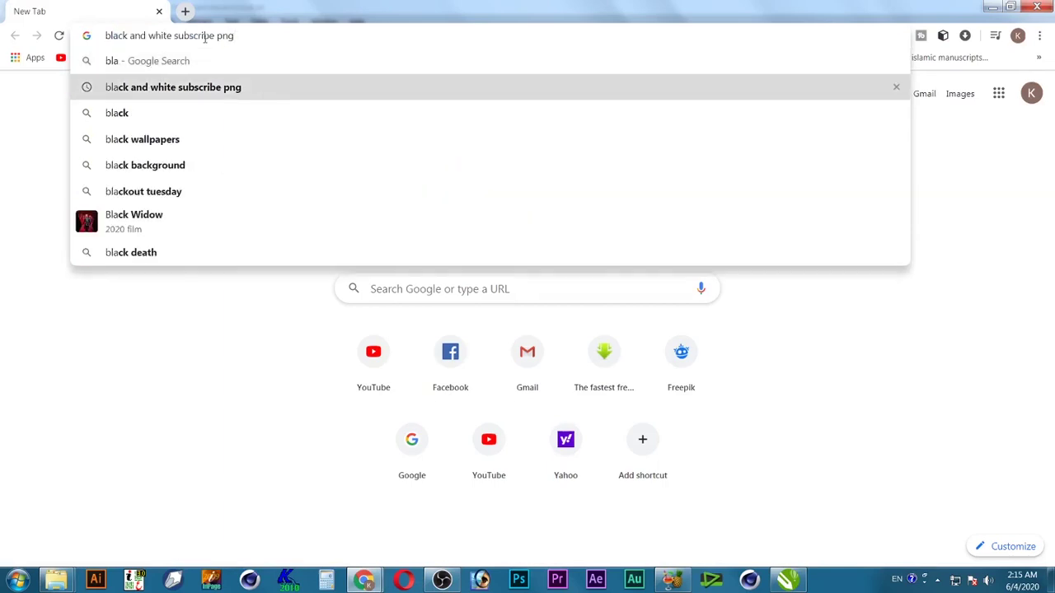
{"action": "key", "text": "BackSpace"}
{"action": "key", "text": "BackSpace"}
{"action": "key", "text": "BackSpace"}
{"action": "key", "text": "BackSpace"}
{"action": "key", "text": "BackSpace"}
{"action": "key", "text": "BackSpace"}
{"action": "key", "text": "BackSpace"}
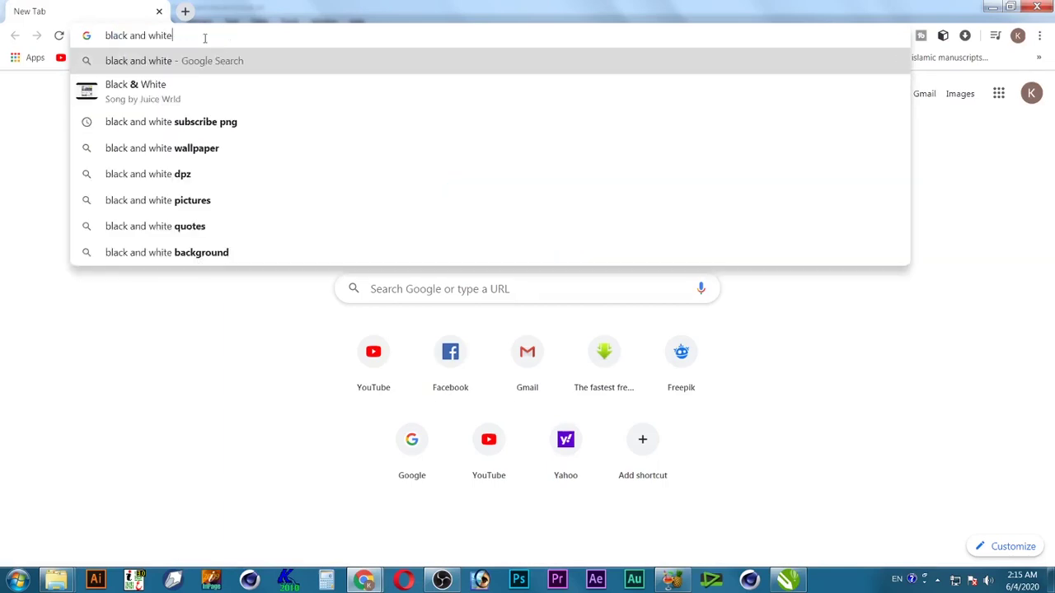
{"action": "type", "text": "logo"}
{"action": "key", "text": "Return"}
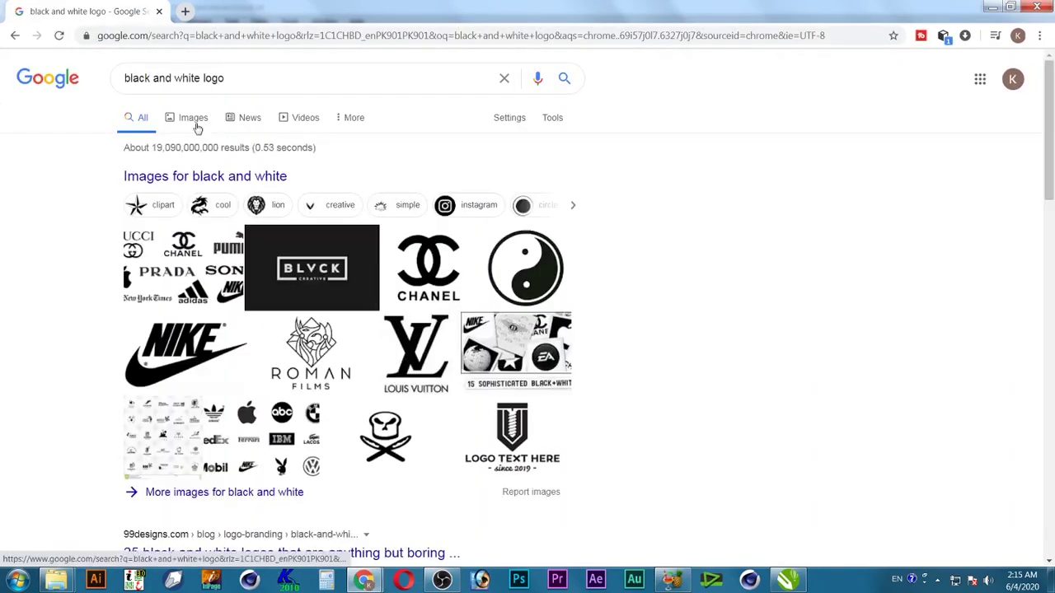
Switch to image results and open the black Batman emblem in a larger preview.
{"action": "left_click", "coordinate": [196, 126]}
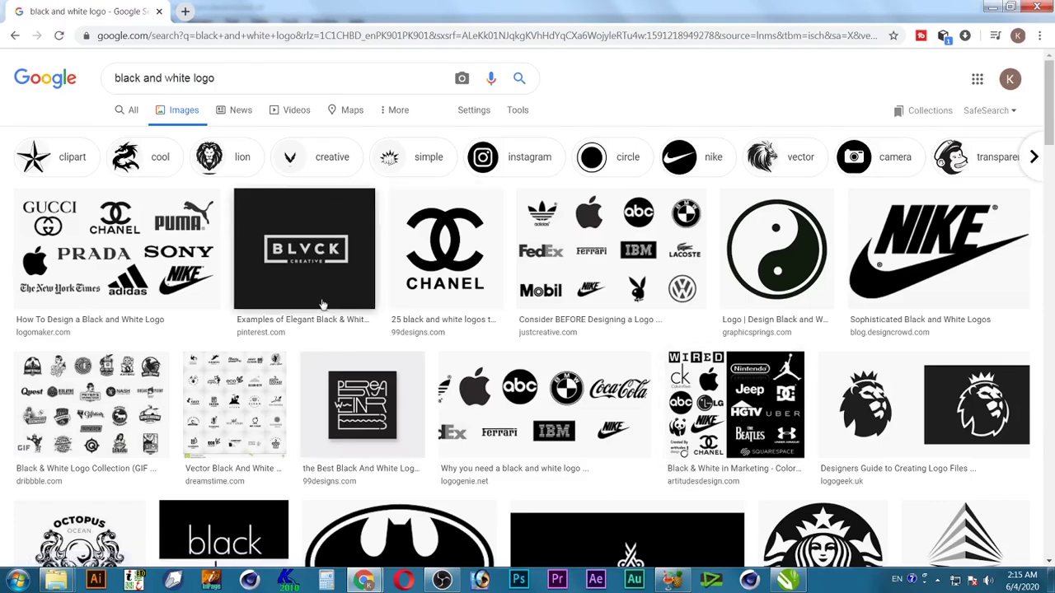
{"action": "scroll", "coordinate": [328, 296], "scroll_direction": "down", "scroll_amount": 2}
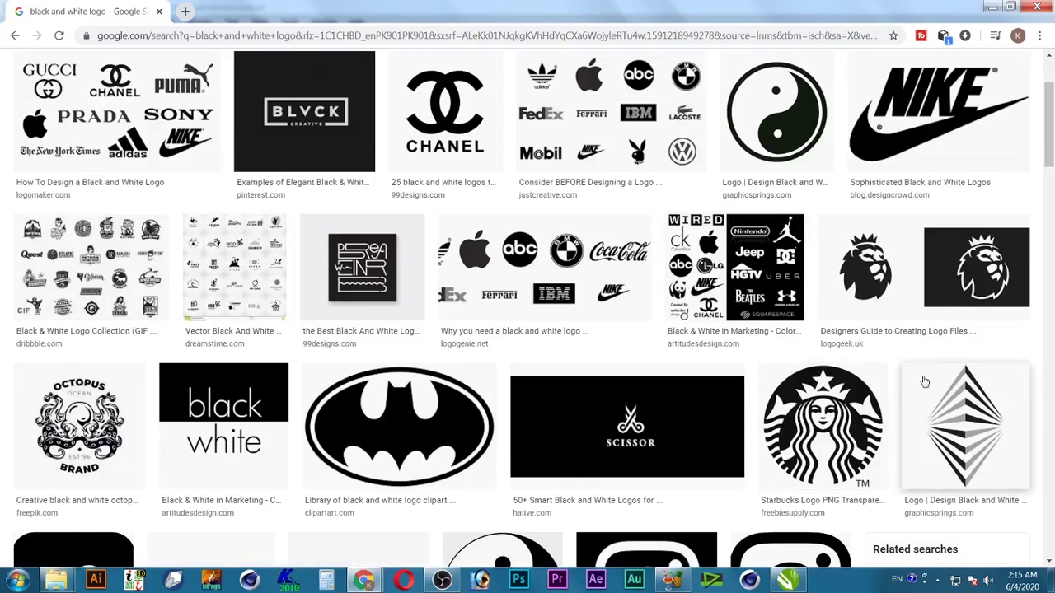
{"action": "scroll", "coordinate": [924, 383], "scroll_direction": "down", "scroll_amount": 2}
{"action": "scroll", "coordinate": [915, 399], "scroll_direction": "down", "scroll_amount": 2}
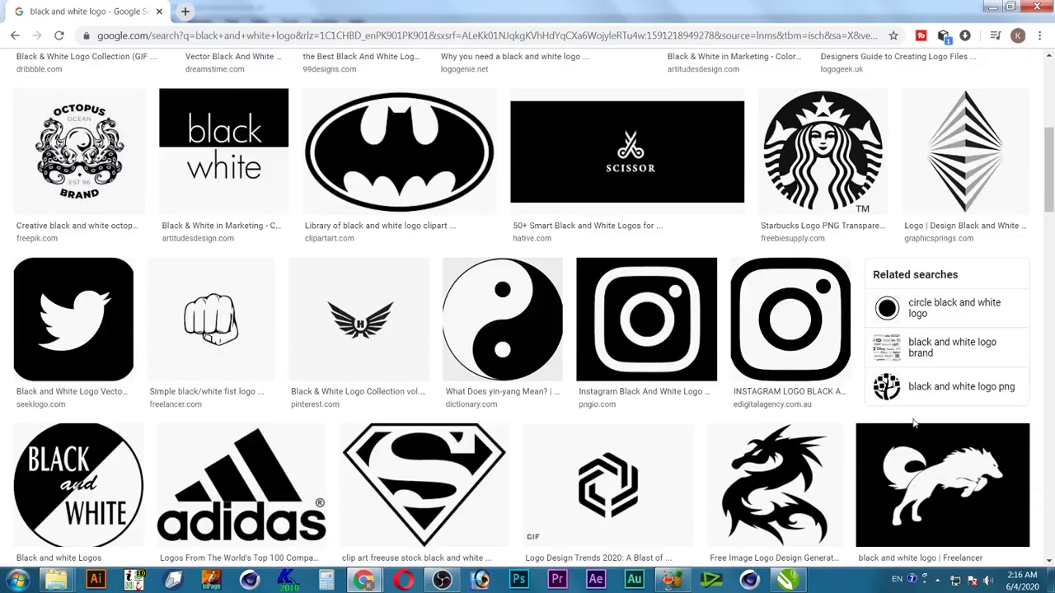
{"action": "left_click", "coordinate": [402, 147]}
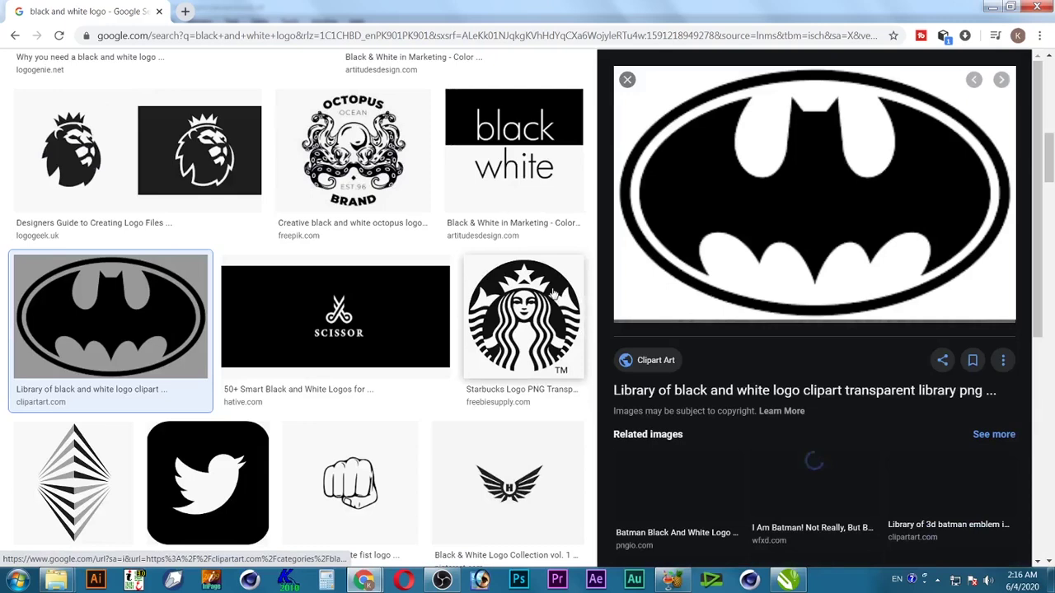
Copy the Batman emblem image and paste it onto the CorelDRAW page.
{"action": "right_click", "coordinate": [833, 192]}
{"action": "left_click", "coordinate": [890, 330]}
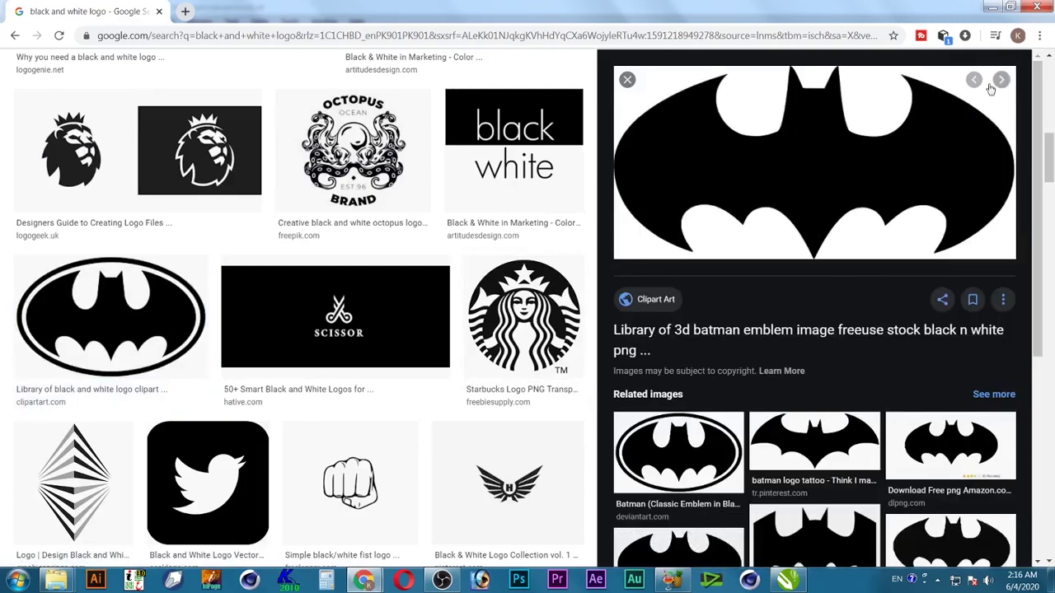
{"action": "left_click", "coordinate": [787, 580]}
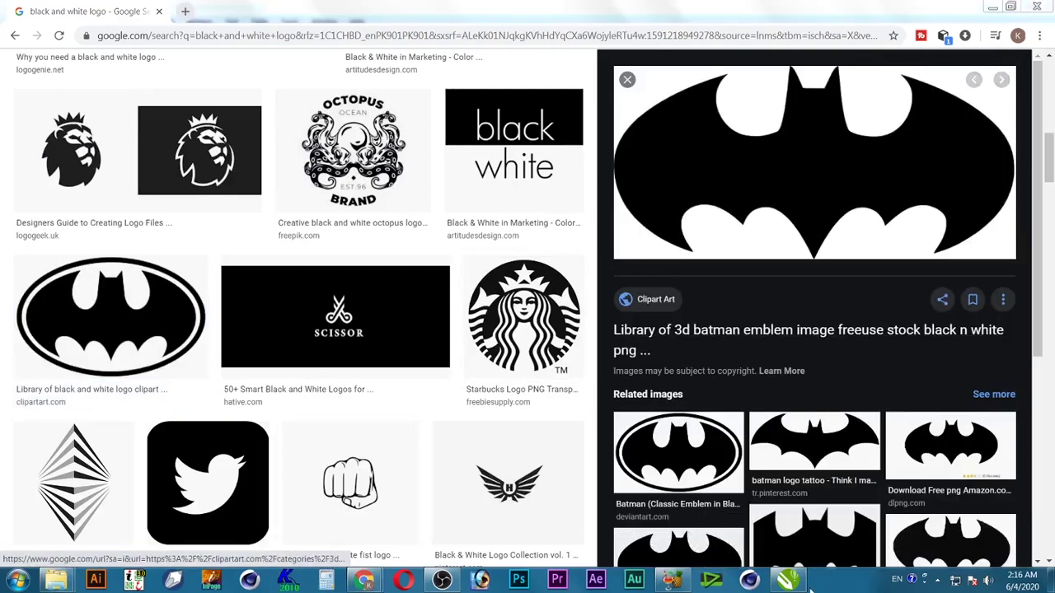
{"action": "key", "text": "ctrl+v"}
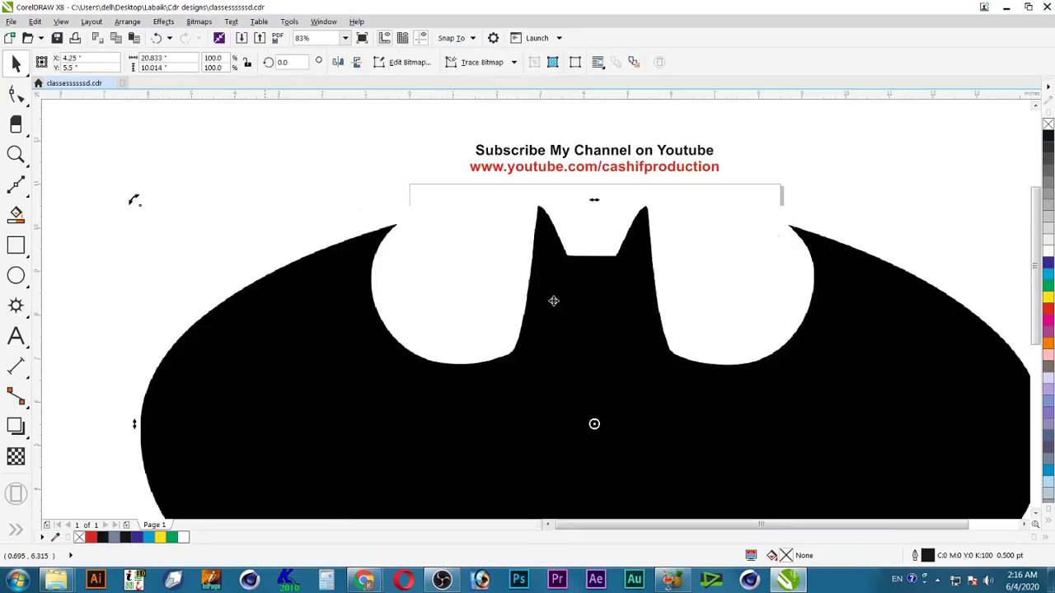
Scale the Batman bitmap to 26.6% (5.542 × 2.664 in), place it near the page top, and zoom in.
{"action": "left_click_drag", "start_coordinate": [137, 200], "coordinate": [495, 394]}
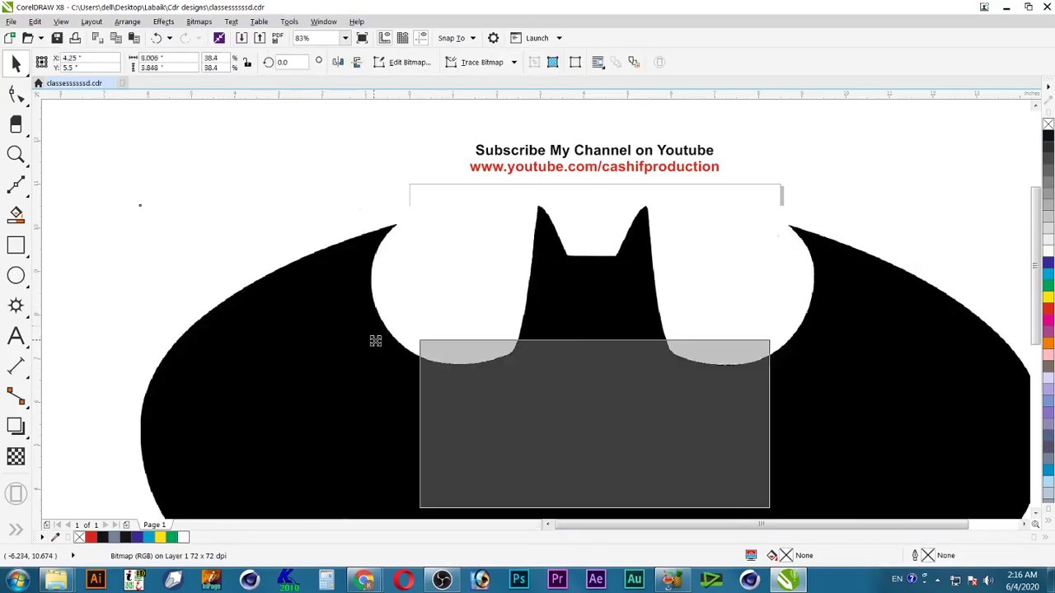
{"action": "left_click_drag", "start_coordinate": [660, 426], "coordinate": [655, 268]}
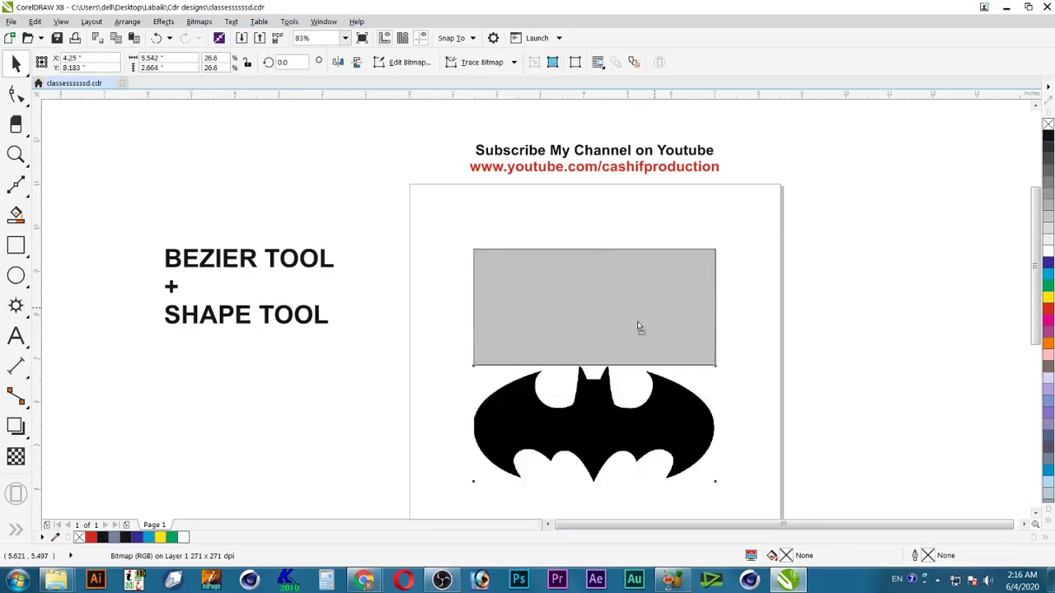
{"action": "key", "text": "z"}
{"action": "left_click_drag", "start_coordinate": [435, 183], "coordinate": [740, 341]}
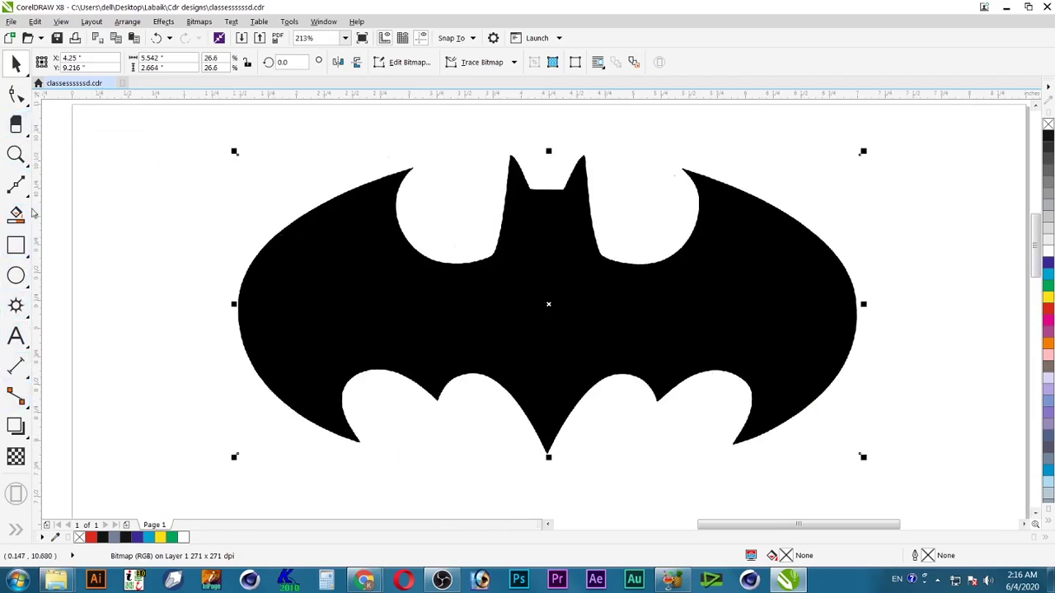
With the Bezier tool, draw a line from the bat's bottom tip up to the ear notch and give it a red outline.
{"action": "left_click", "coordinate": [17, 186]}
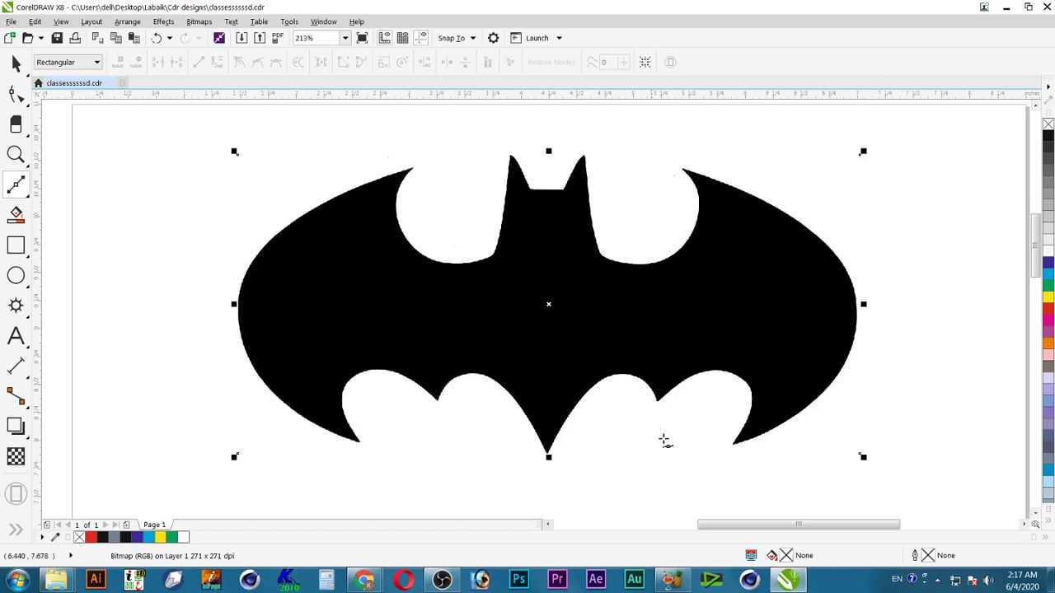
{"action": "left_click", "coordinate": [556, 474]}
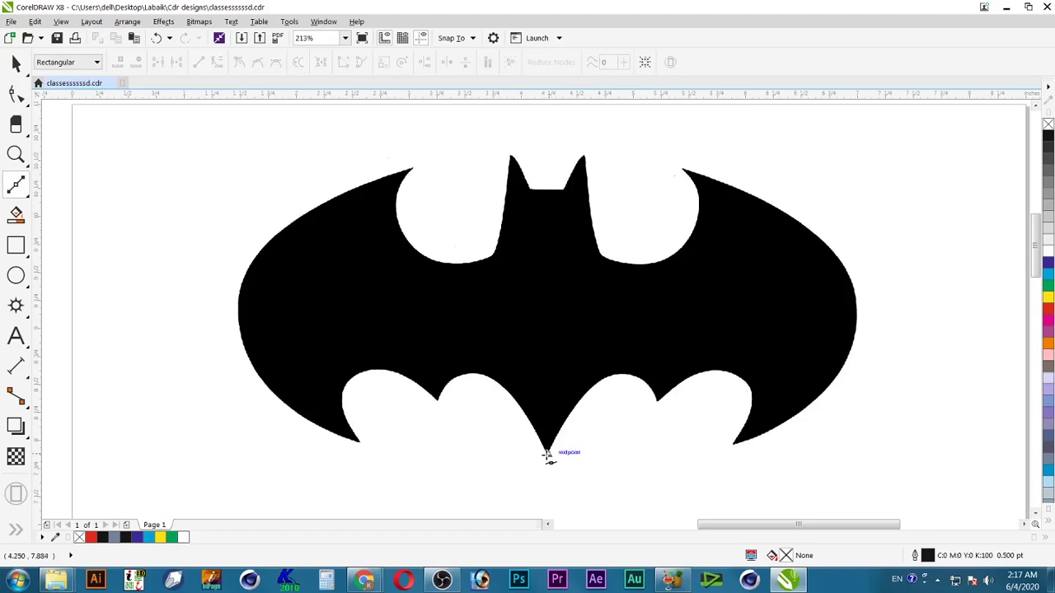
{"action": "left_click", "coordinate": [547, 453]}
{"action": "left_click", "coordinate": [547, 189]}
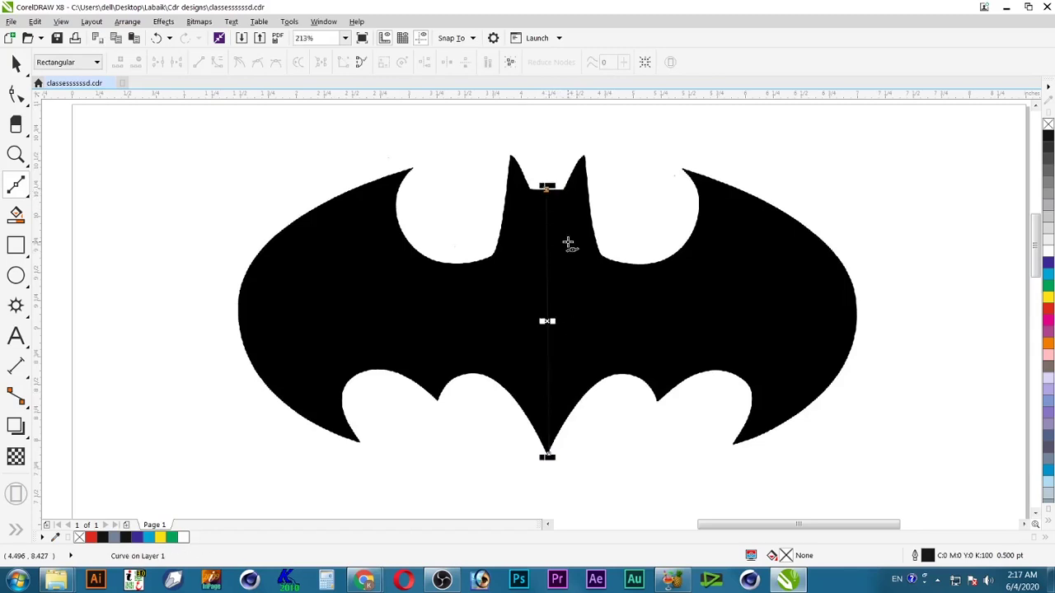
{"action": "right_click", "coordinate": [1048, 300]}
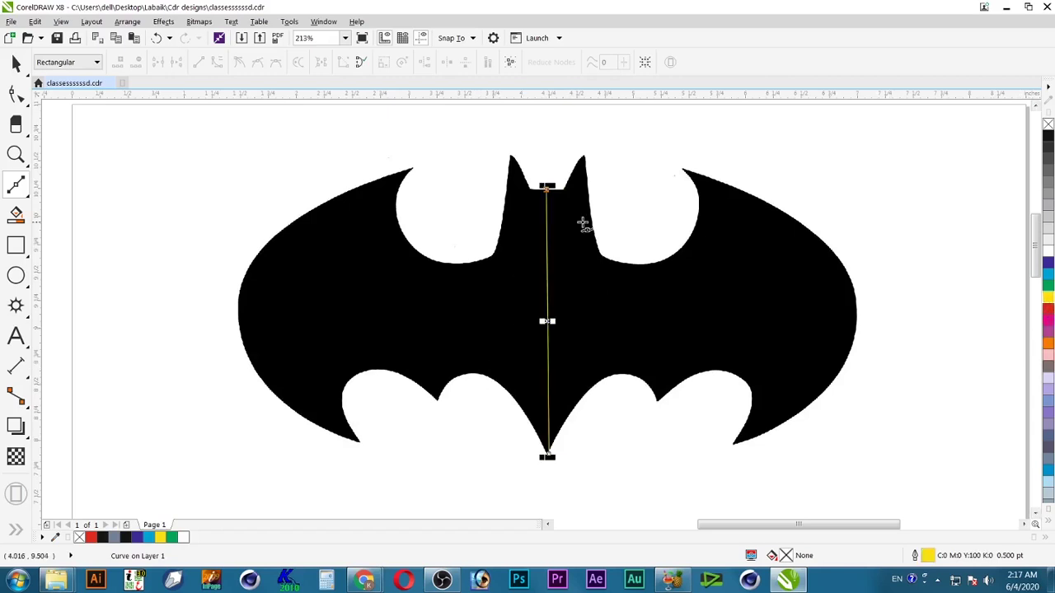
{"action": "right_click", "coordinate": [1048, 311]}
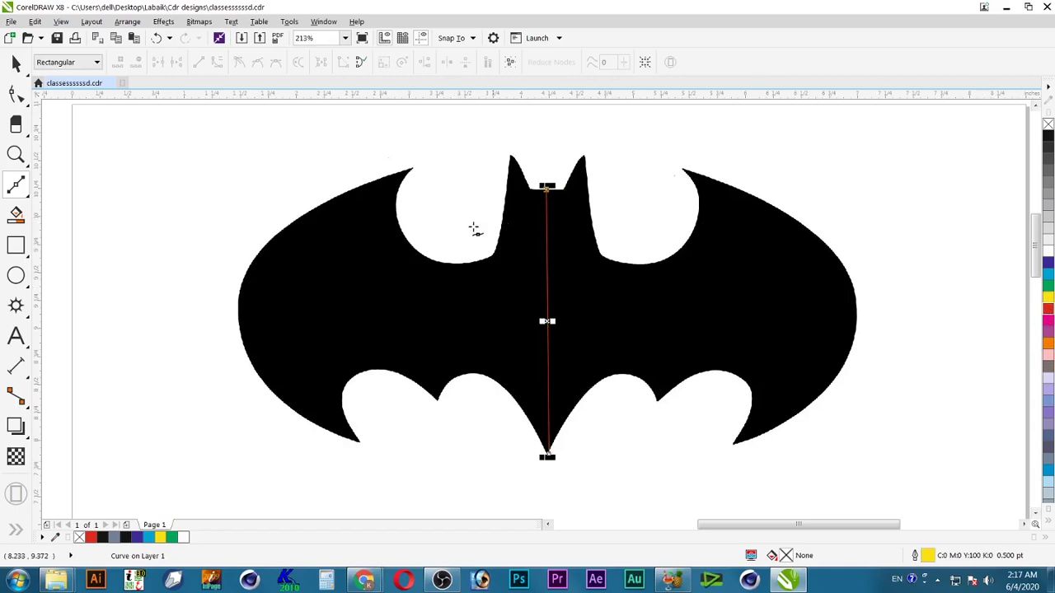
{"action": "scroll", "coordinate": [547, 175], "scroll_direction": "up", "scroll_amount": 3}
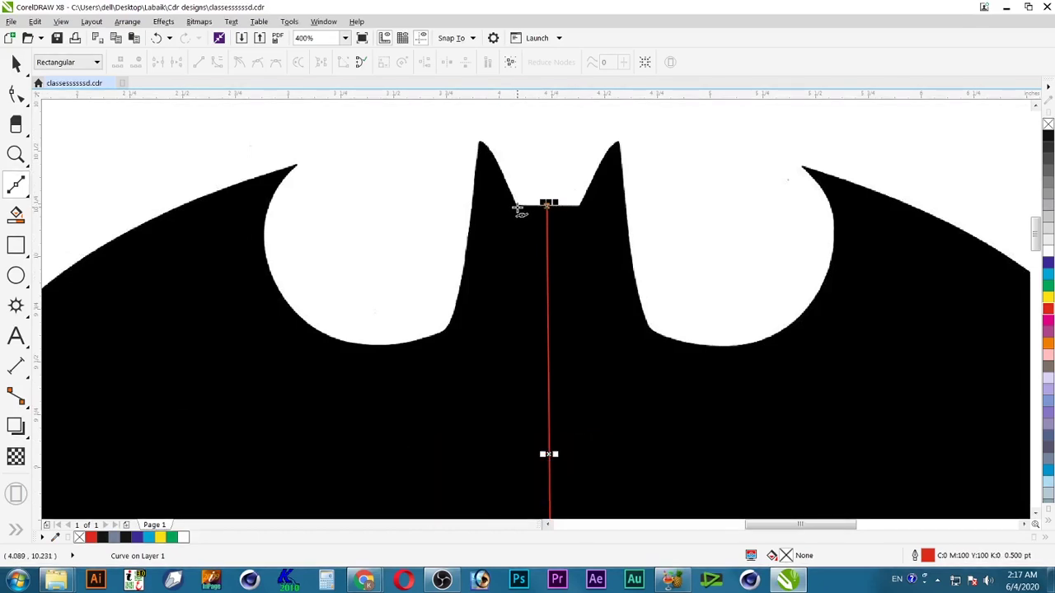
Extend the trace left across the notch and curve it up to the left ear tip, undoing misplaced segments.
{"action": "left_click_drag", "start_coordinate": [519, 210], "coordinate": [513, 203]}
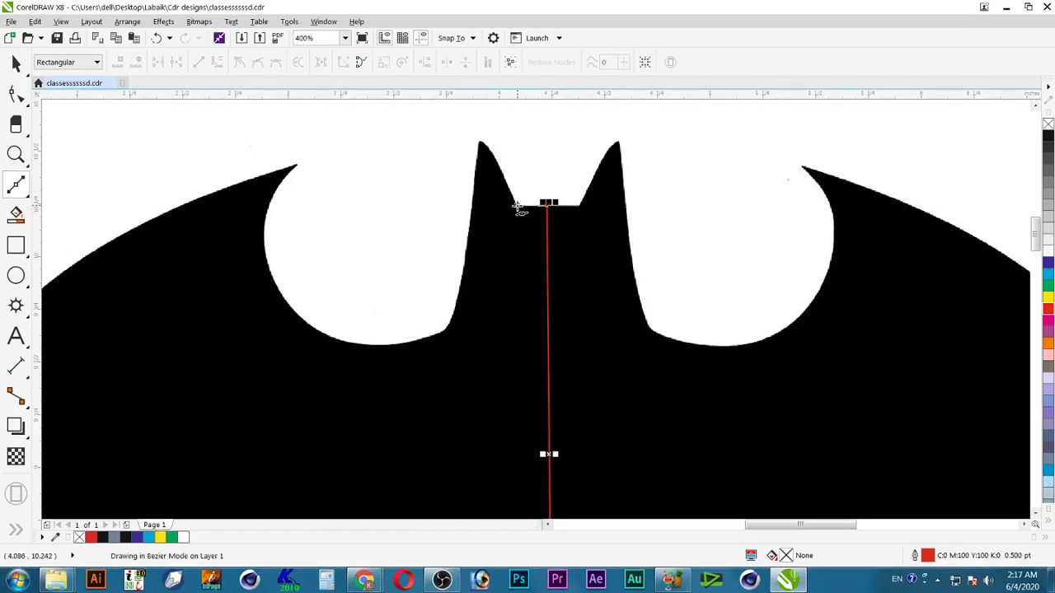
{"action": "left_click", "coordinate": [478, 142]}
{"action": "left_click_drag", "start_coordinate": [478, 144], "coordinate": [465, 140]}
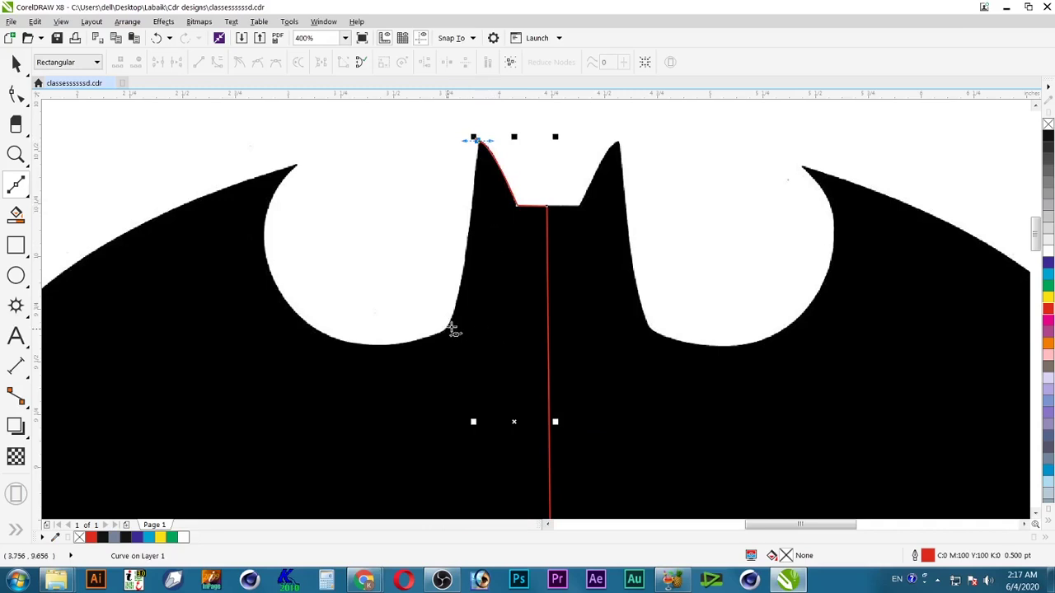
{"action": "left_click", "coordinate": [464, 269]}
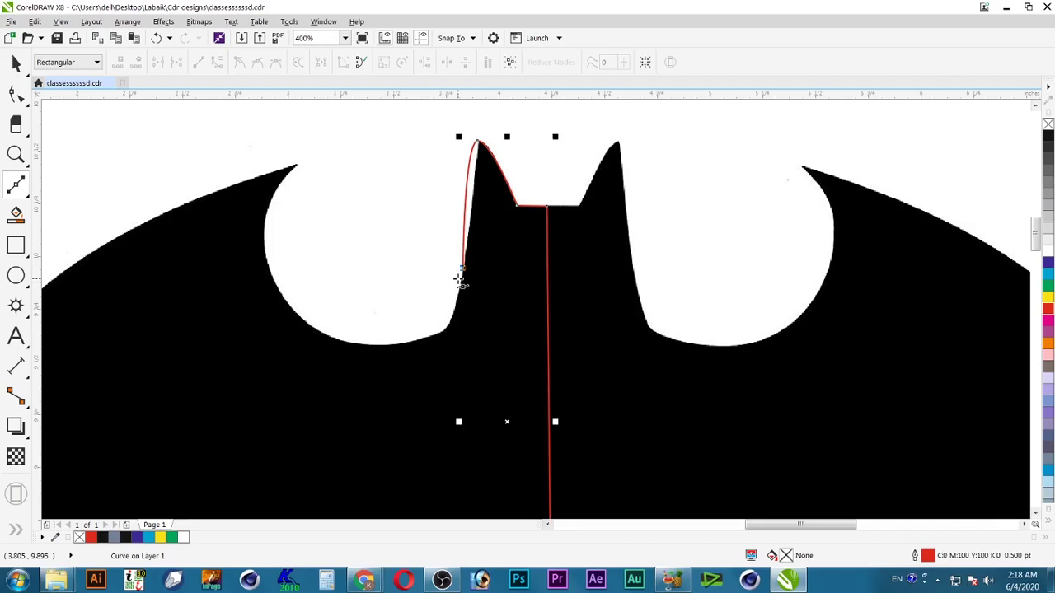
{"action": "key", "text": "ctrl+z"}
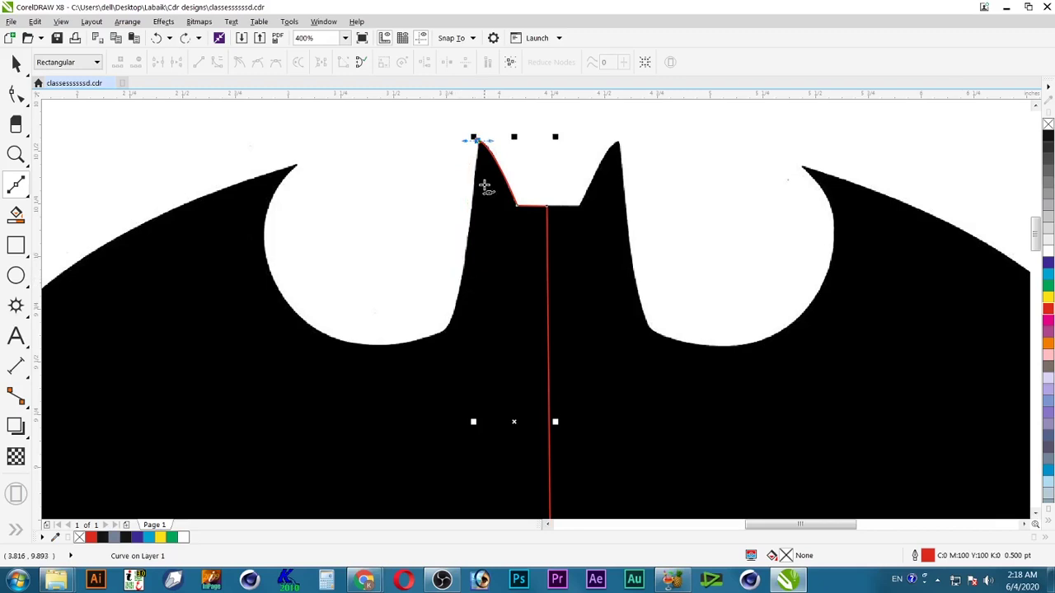
{"action": "key", "text": "ctrl+z"}
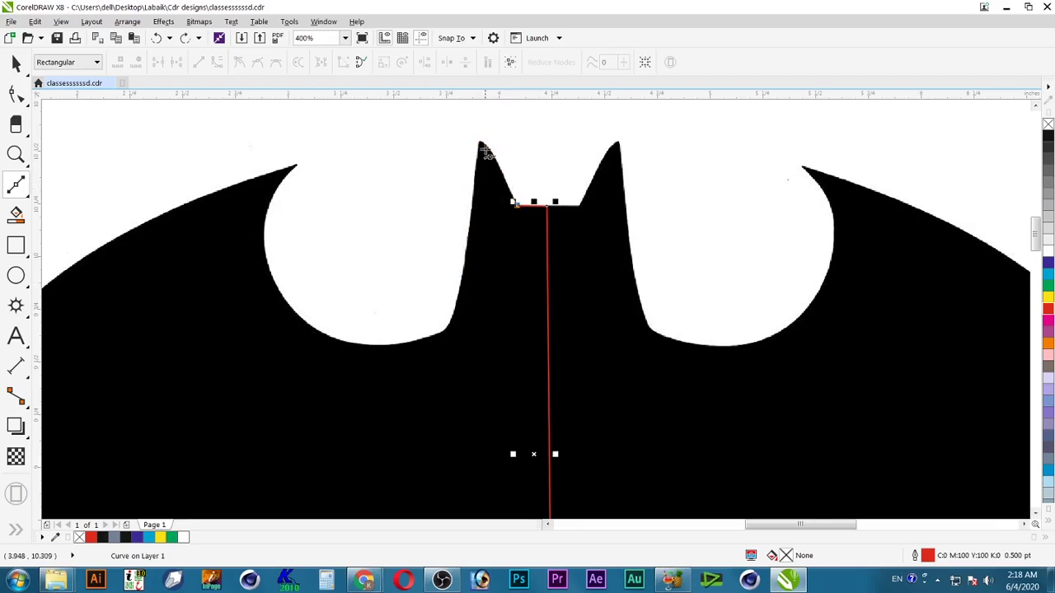
{"action": "left_click_drag", "start_coordinate": [481, 142], "coordinate": [466, 140]}
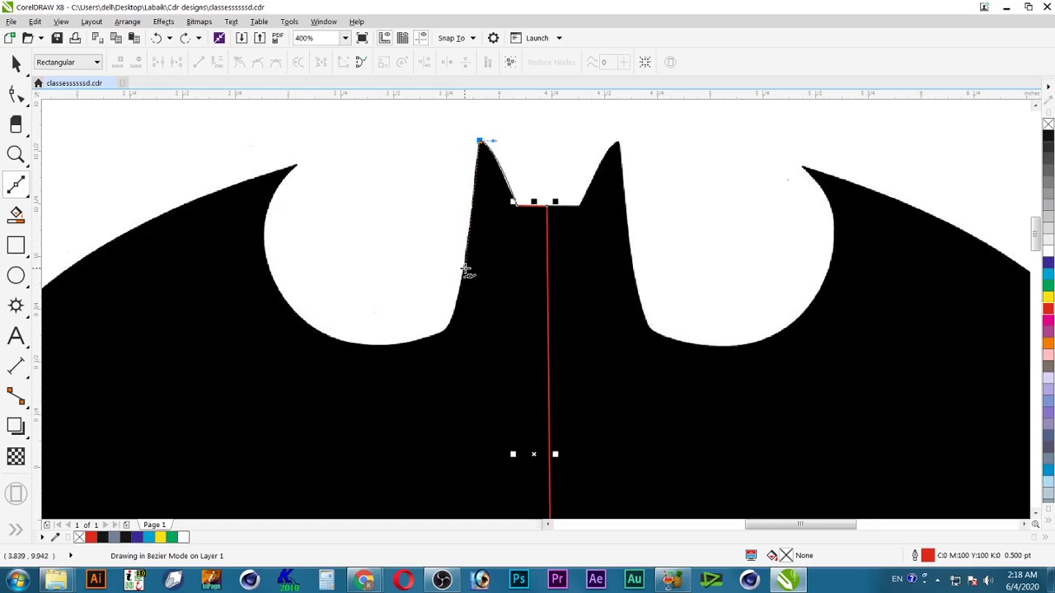
{"action": "key", "text": "Escape"}
Trace down the left ear edge and curve along the cut-out arc to its bottom.
{"action": "left_click", "coordinate": [463, 269]}
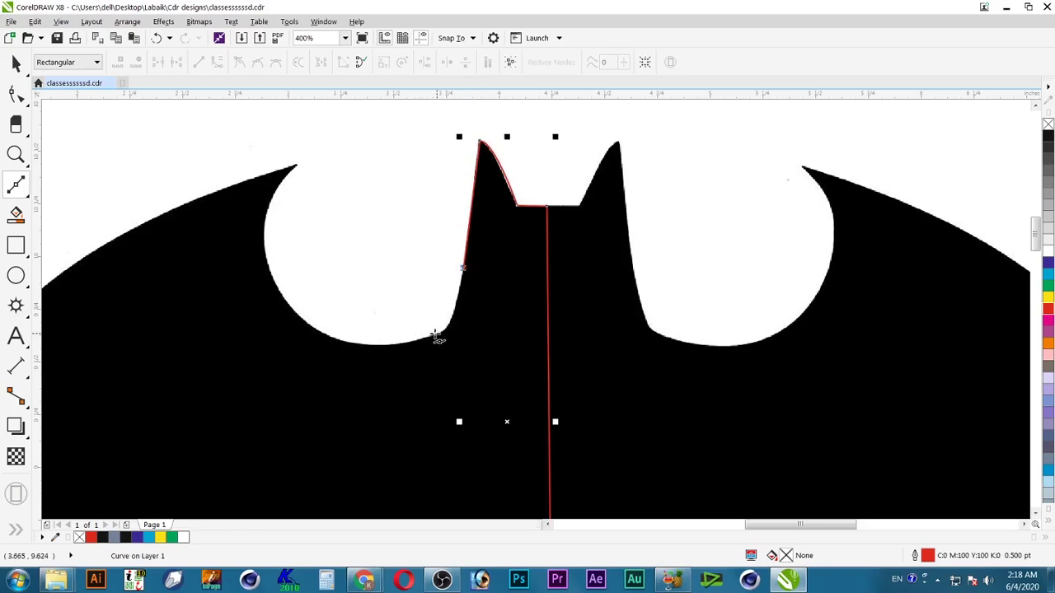
{"action": "left_click", "coordinate": [455, 303]}
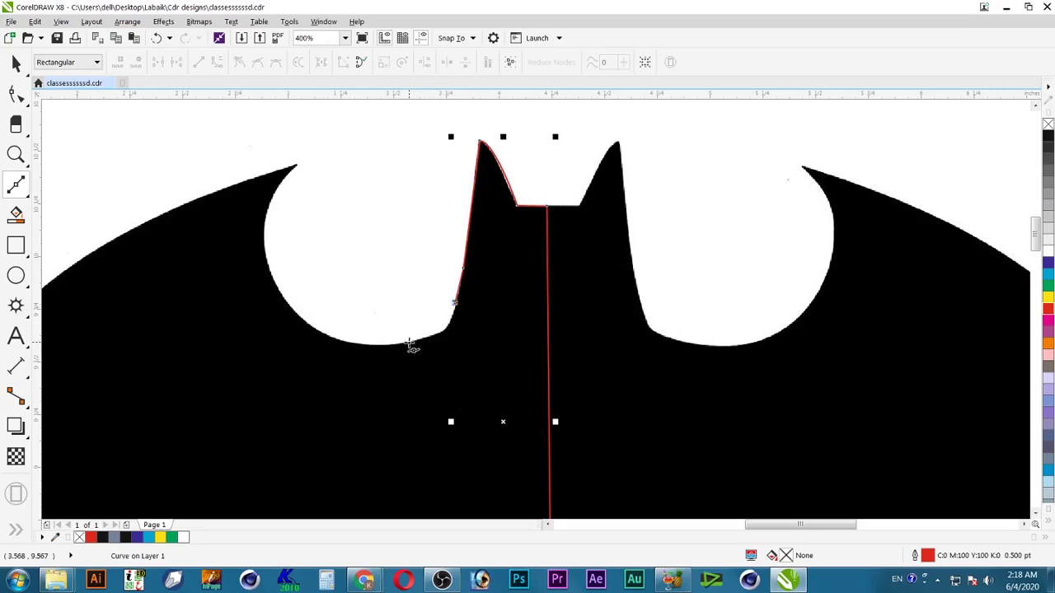
{"action": "left_click_drag", "start_coordinate": [411, 340], "coordinate": [360, 346]}
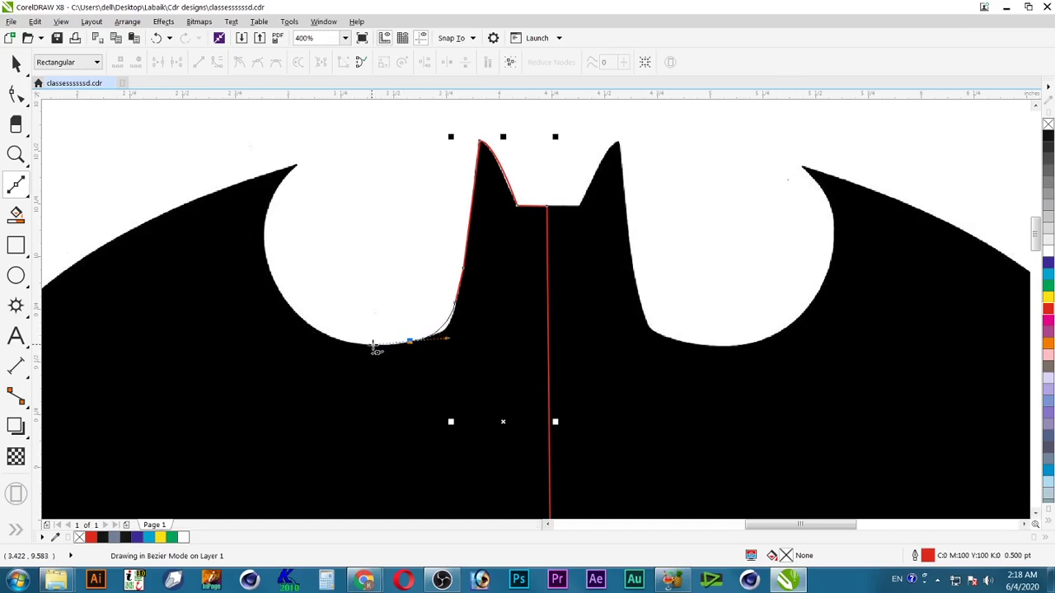
{"action": "left_click_drag", "start_coordinate": [360, 346], "coordinate": [360, 347]}
{"action": "key", "text": "Return"}
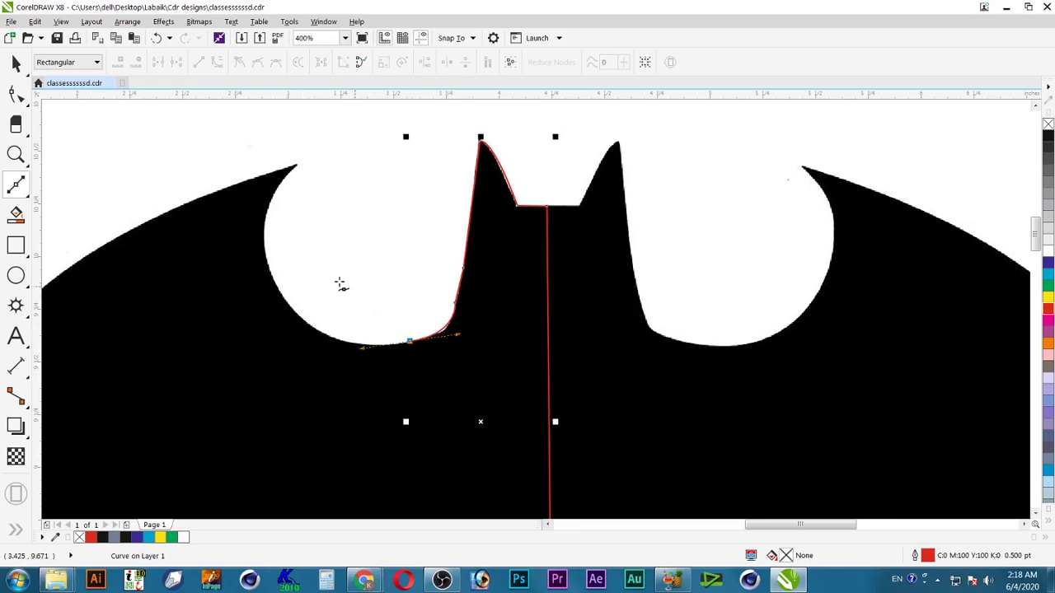
Curve the trace up the arc's left side to the left wing's inner point.
{"action": "mouse_move", "coordinate": [273, 283]}
{"action": "left_mouse_down"}
{"action": "mouse_move", "coordinate": [263, 225]}
{"action": "mouse_move", "coordinate": [237, 217]}
{"action": "left_mouse_up"}
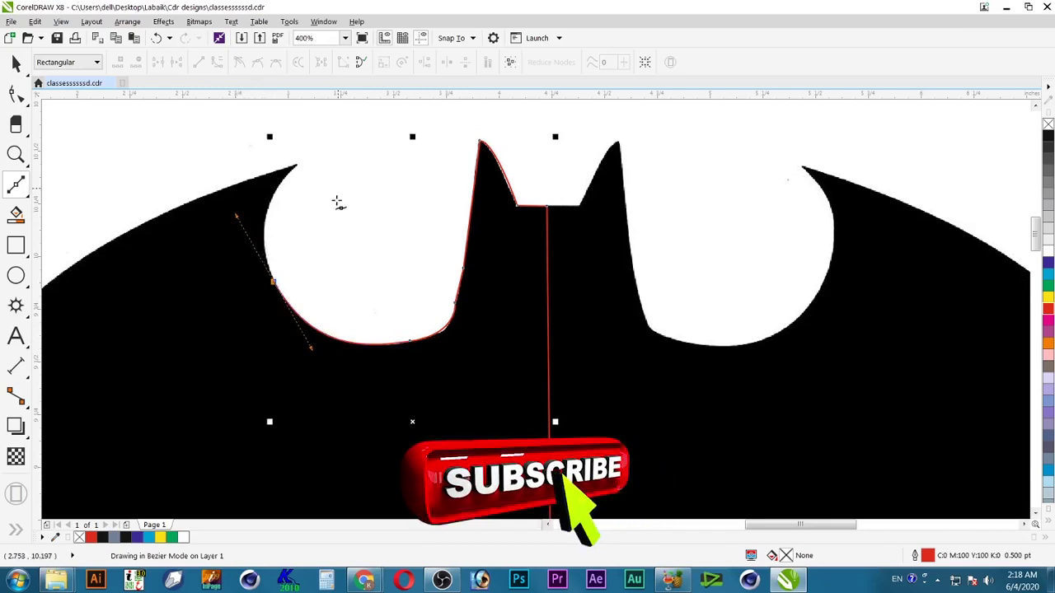
{"action": "mouse_move", "coordinate": [296, 166]}
{"action": "left_mouse_down"}
{"action": "mouse_move", "coordinate": [306, 149]}
{"action": "mouse_move", "coordinate": [302, 163]}
{"action": "left_mouse_up"}
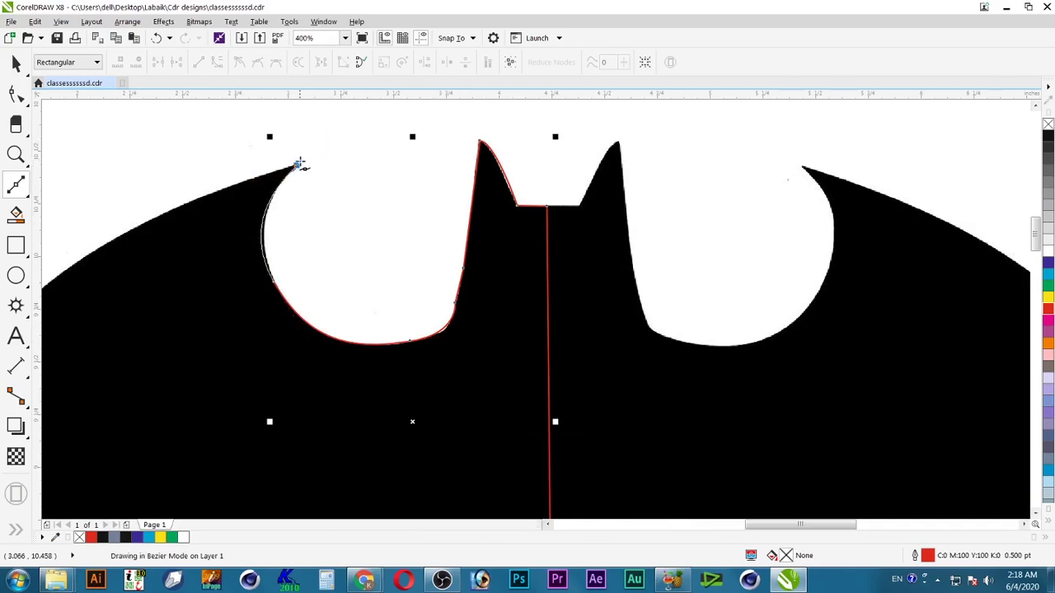
{"action": "left_click_drag", "start_coordinate": [301, 164], "coordinate": [302, 165]}
{"action": "key", "text": "ctrl+z"}
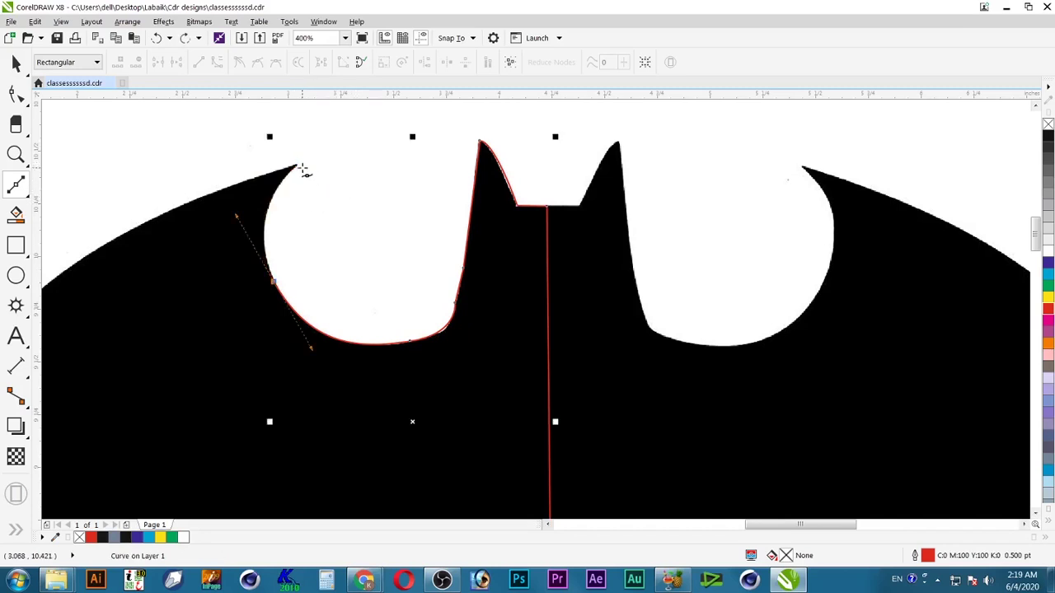
{"action": "left_click", "coordinate": [298, 166]}
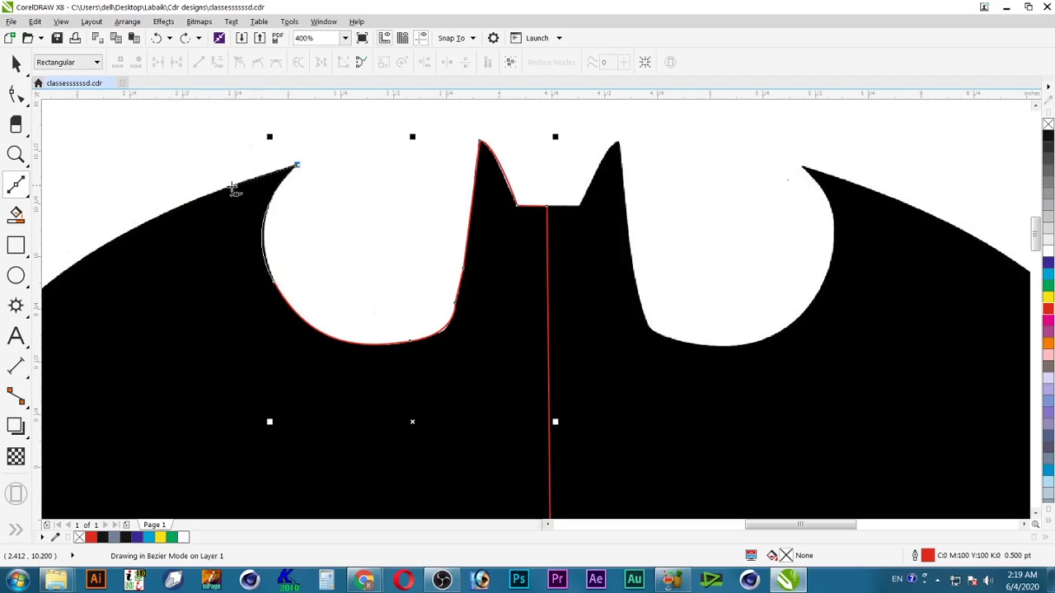
{"action": "left_click", "coordinate": [260, 176]}
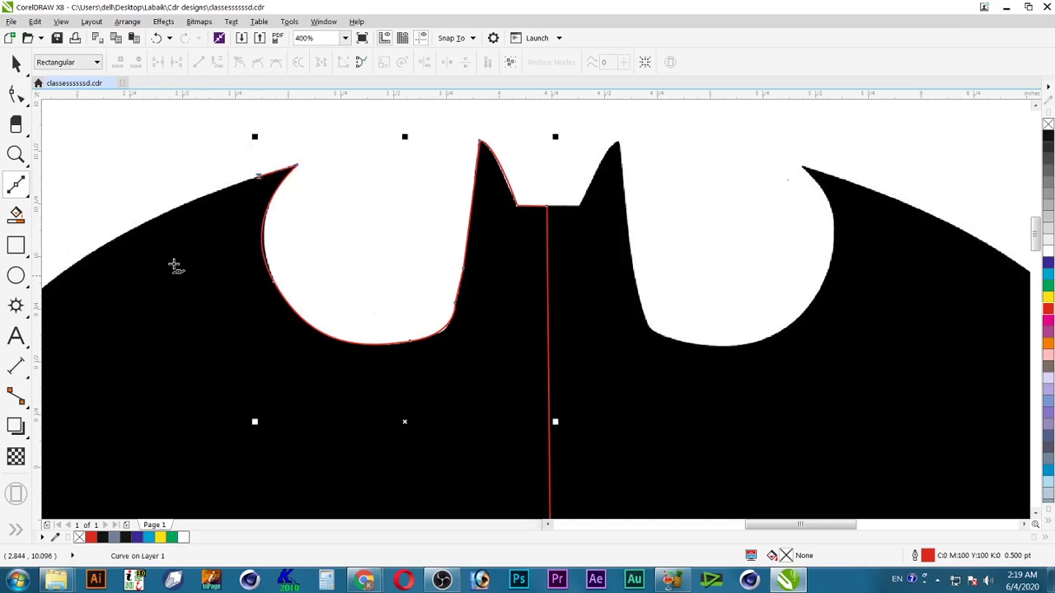
Continue the red Bezier trace along the left wing's top edge and around its outer left side.
{"action": "left_click", "coordinate": [548, 524]}
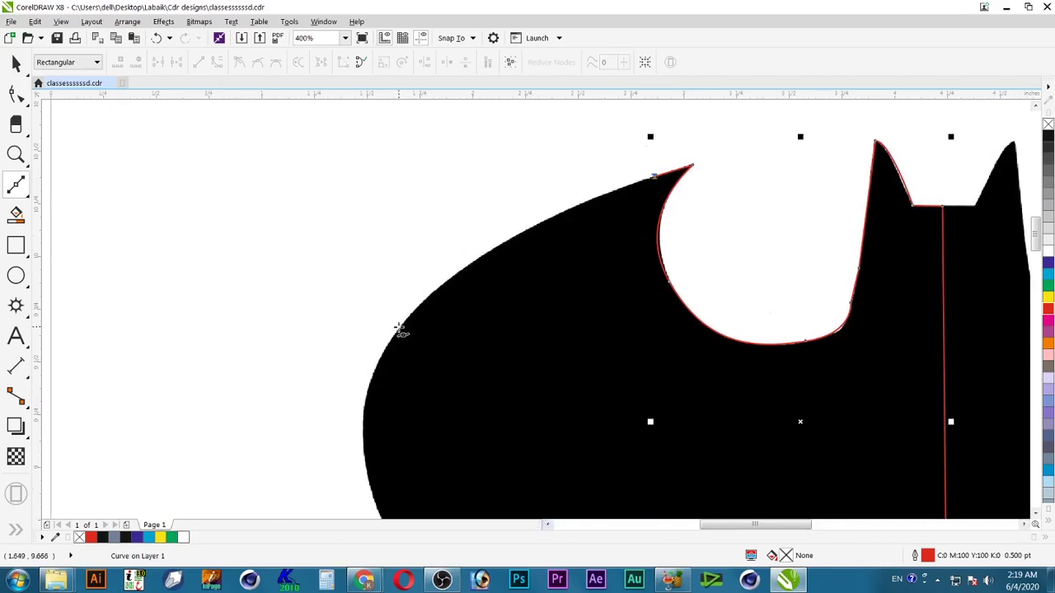
{"action": "left_click_drag", "start_coordinate": [399, 327], "coordinate": [327, 424]}
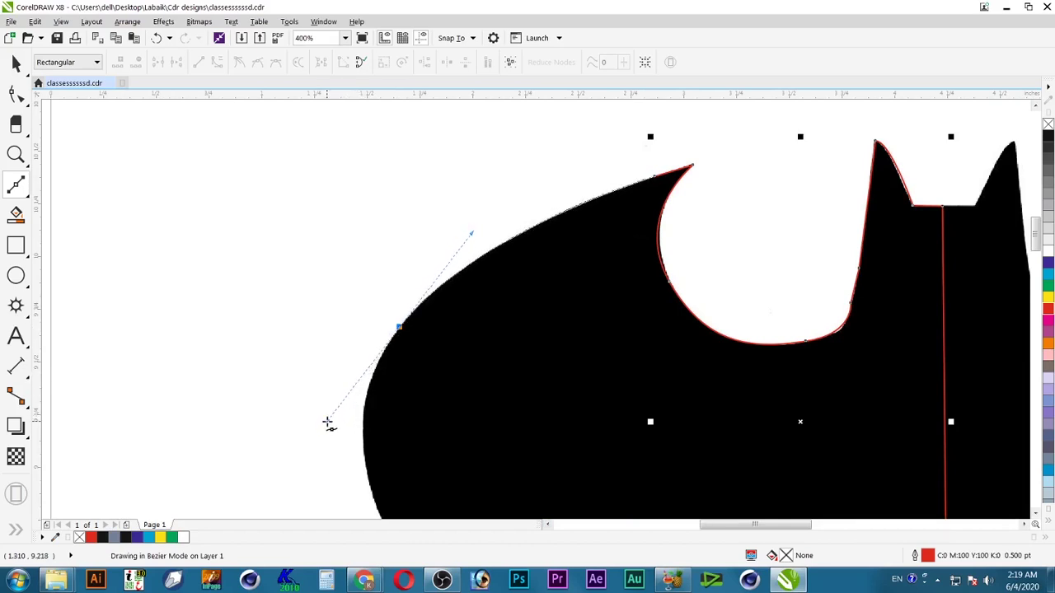
{"action": "left_click", "coordinate": [1036, 516]}
{"action": "left_click", "coordinate": [1035, 516]}
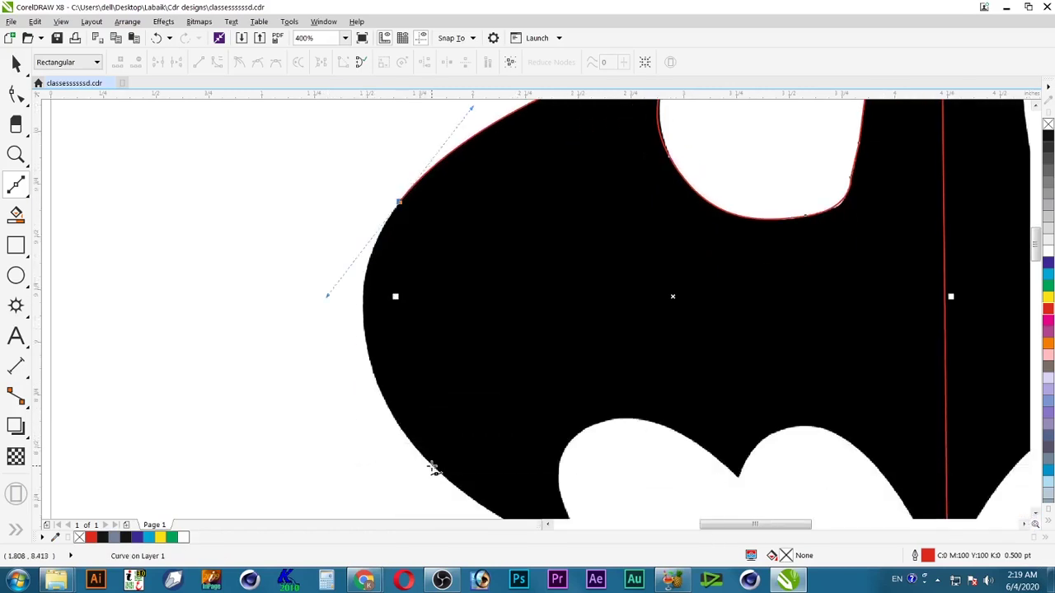
{"action": "left_click_drag", "start_coordinate": [432, 466], "coordinate": [487, 506]}
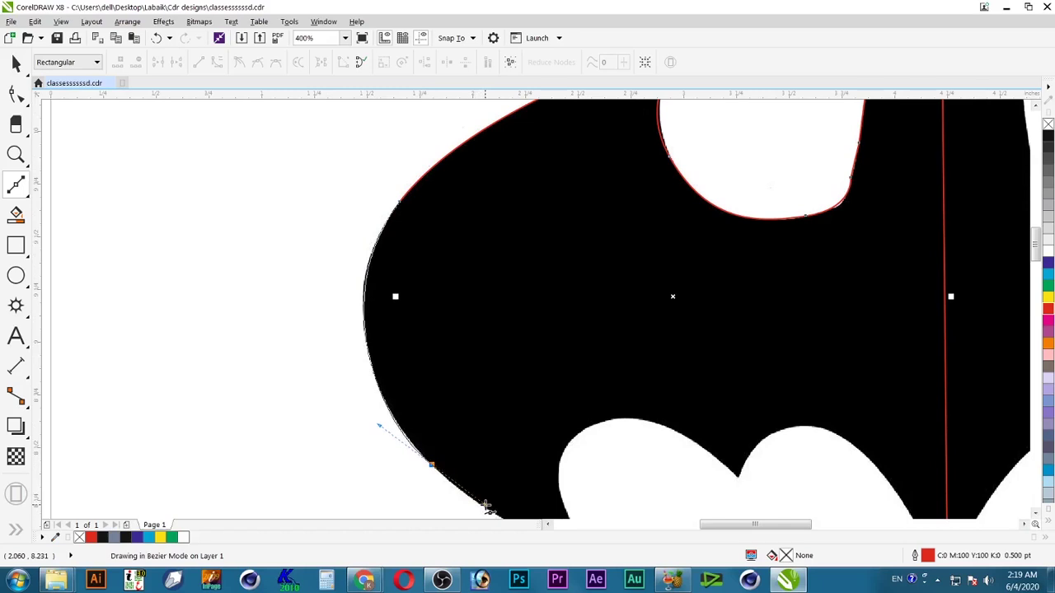
{"action": "scroll", "coordinate": [1035, 521], "scroll_direction": "down", "scroll_amount": 3}
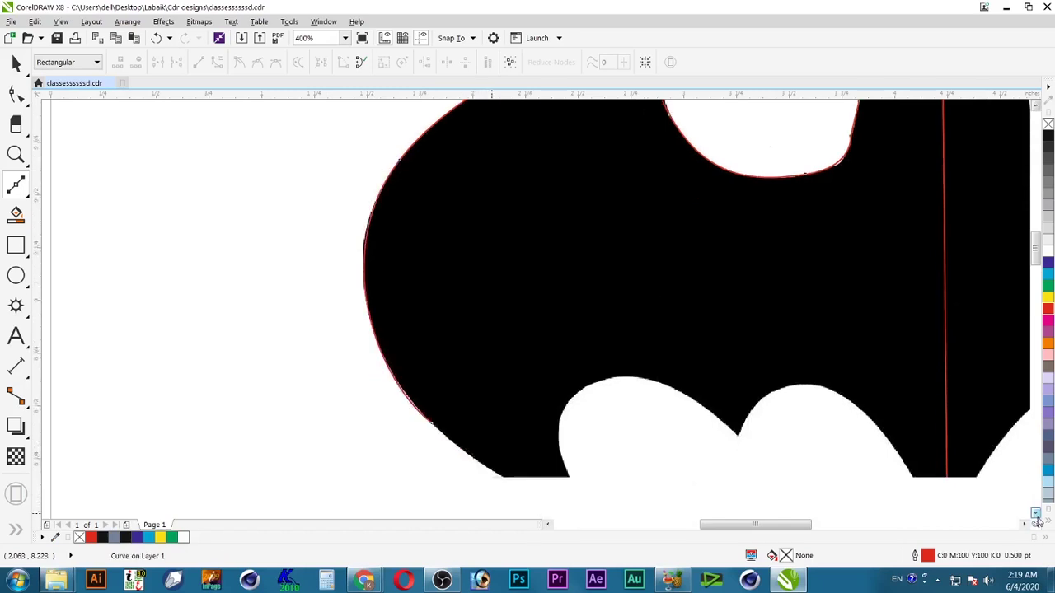
Extend the trace down the lower-left wing edge, making the wing point a sharp corner.
{"action": "left_click_drag", "start_coordinate": [591, 428], "coordinate": [687, 457]}
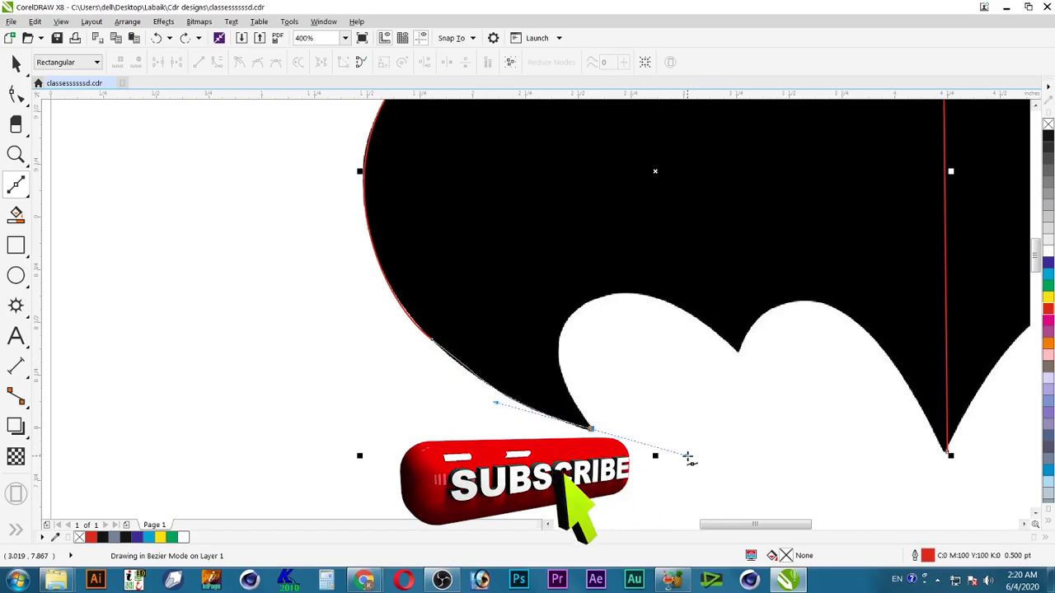
{"action": "left_click_drag", "start_coordinate": [687, 458], "coordinate": [684, 455]}
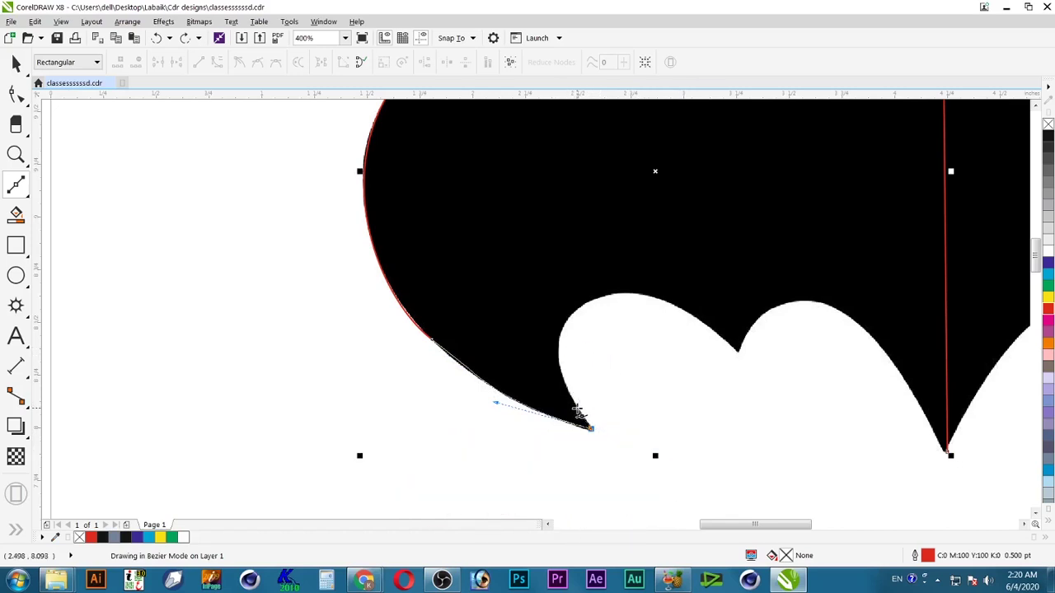
{"action": "key", "text": "space"}
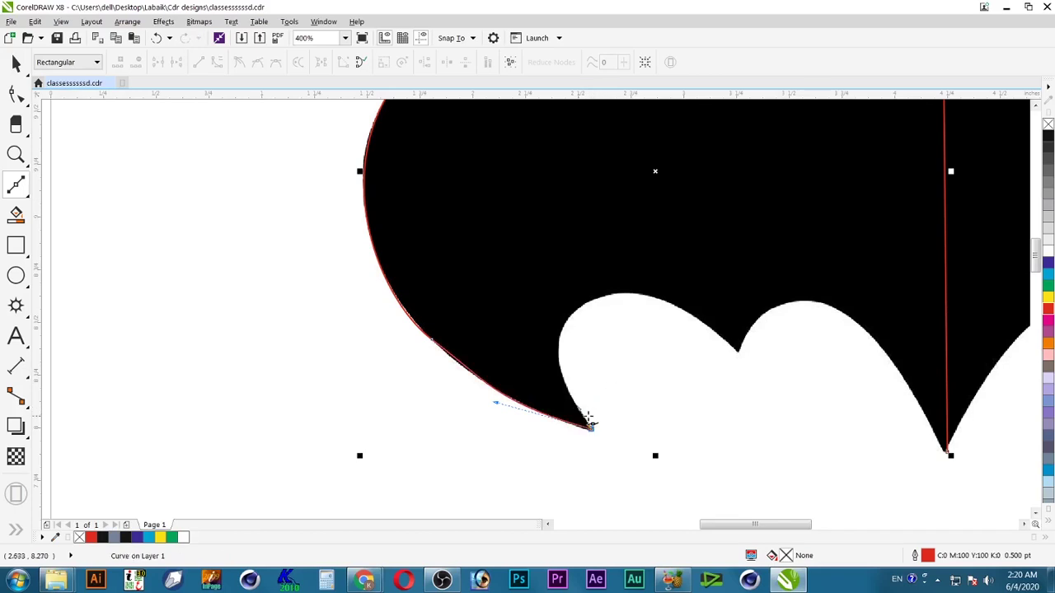
{"action": "left_click", "coordinate": [581, 414]}
Trace across both bottom bumps and the dip between them to the centre bottom tip.
{"action": "left_click_drag", "start_coordinate": [583, 309], "coordinate": [634, 272]}
{"action": "left_click_drag", "start_coordinate": [738, 352], "coordinate": [777, 389]}
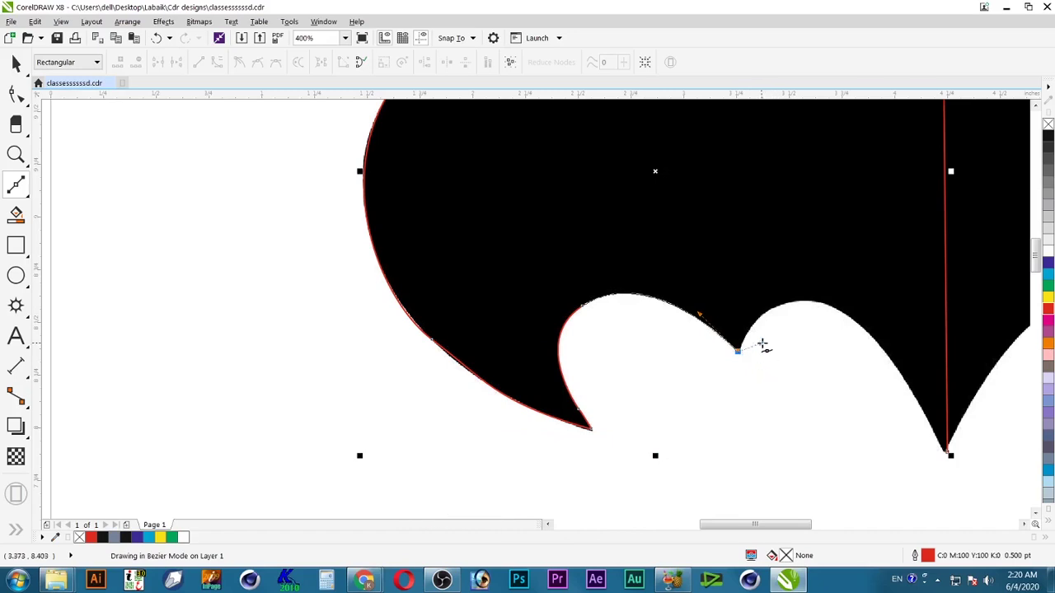
{"action": "left_click", "coordinate": [741, 347]}
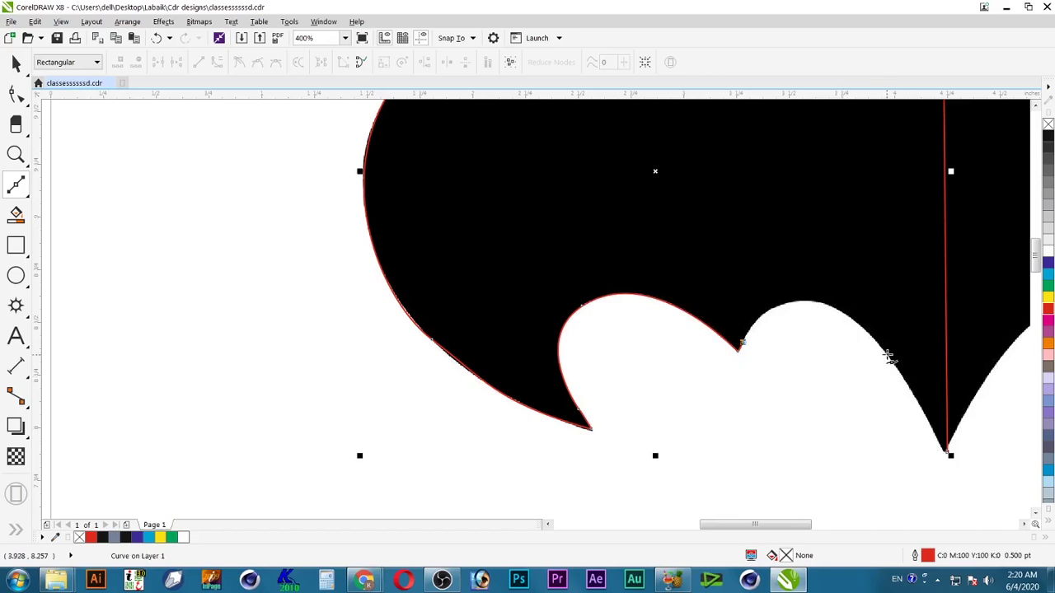
{"action": "left_click_drag", "start_coordinate": [883, 348], "coordinate": [979, 449]}
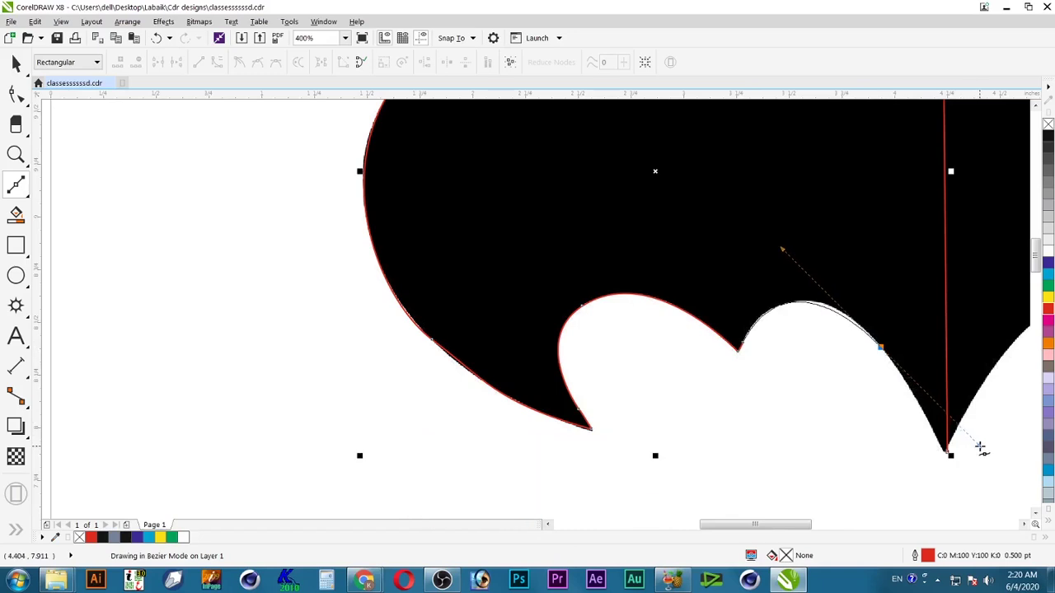
{"action": "left_click_drag", "start_coordinate": [980, 449], "coordinate": [979, 446]}
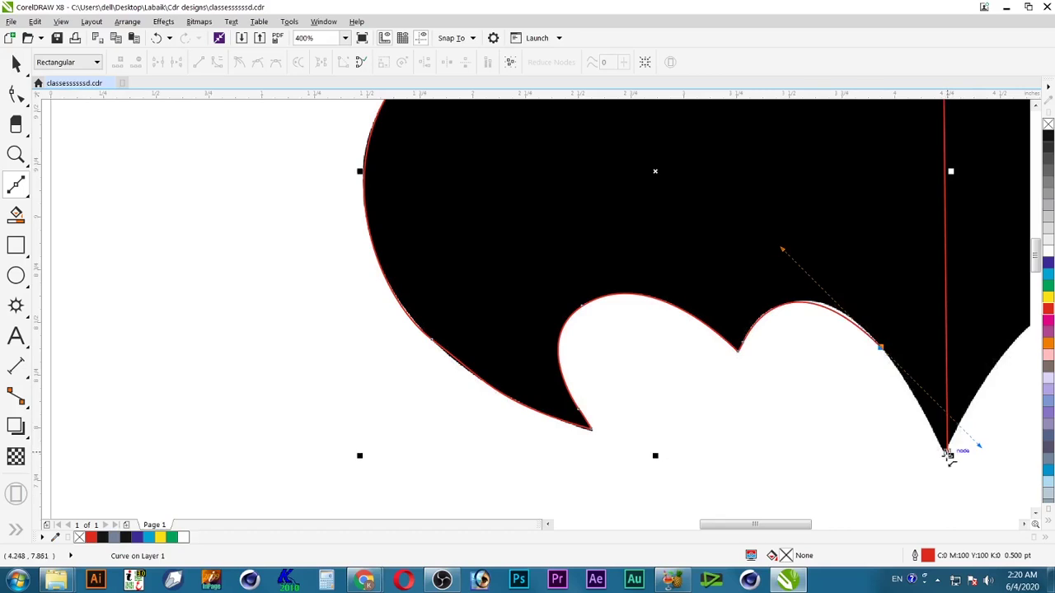
{"action": "left_click", "coordinate": [948, 453]}
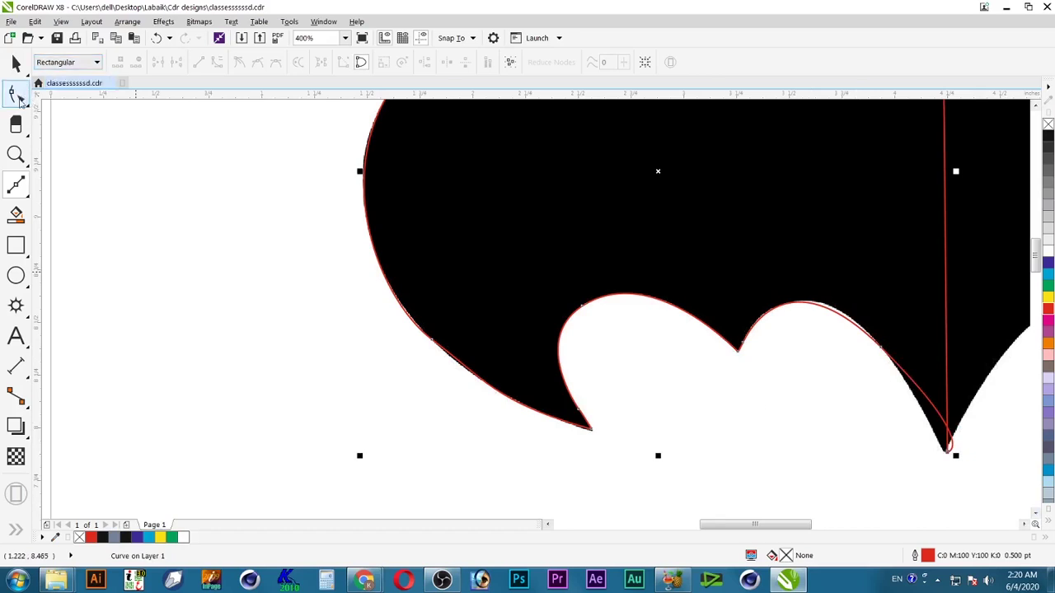
Reposition the bottom-tip node and bend the second bump's curve to fit the bitmap edge.
{"action": "left_click", "coordinate": [17, 95]}
{"action": "left_click_drag", "start_coordinate": [976, 450], "coordinate": [907, 482]}
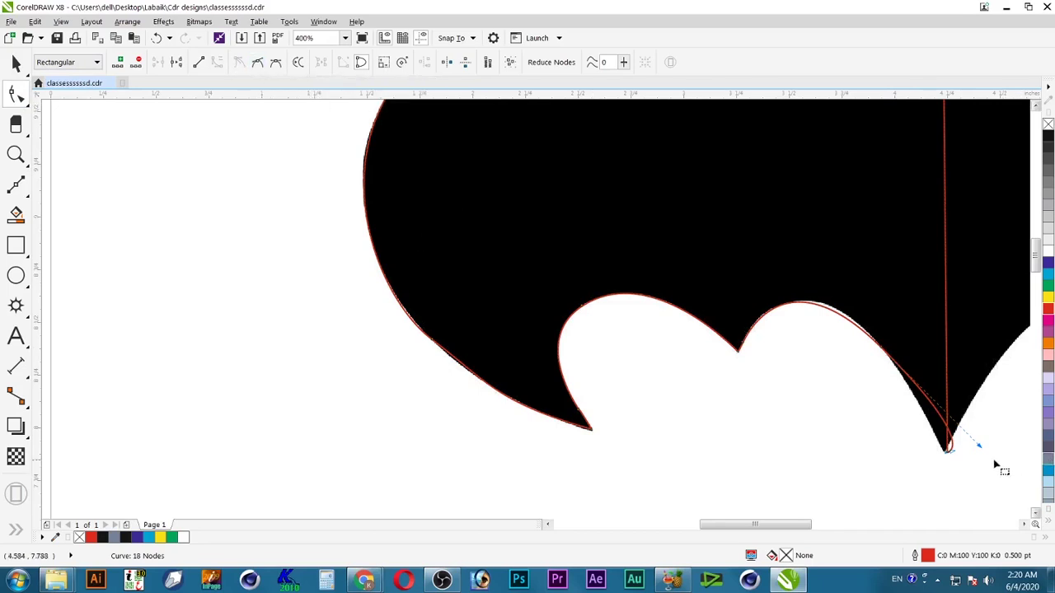
{"action": "mouse_move", "coordinate": [948, 456]}
{"action": "left_mouse_down"}
{"action": "mouse_move", "coordinate": [901, 397]}
{"action": "mouse_move", "coordinate": [907, 375]}
{"action": "mouse_move", "coordinate": [972, 452]}
{"action": "left_mouse_up"}
{"action": "left_click", "coordinate": [914, 407]}
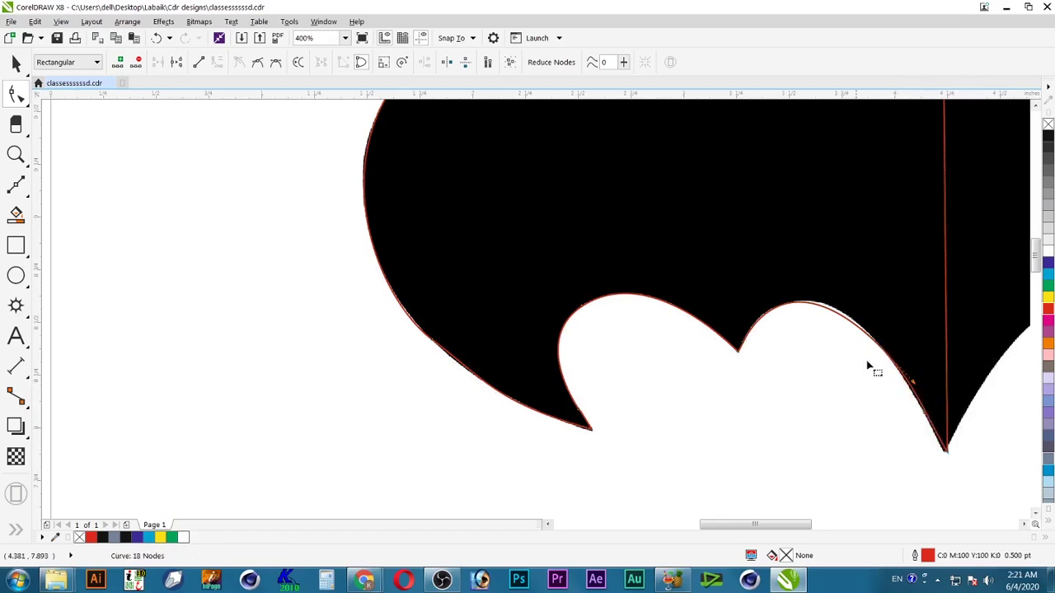
{"action": "left_click", "coordinate": [828, 304]}
{"action": "mouse_move", "coordinate": [783, 249]}
{"action": "left_mouse_down"}
{"action": "mouse_move", "coordinate": [811, 253]}
{"action": "mouse_move", "coordinate": [805, 247]}
{"action": "left_mouse_up"}
Delete the extra node beside the dip and reshape the dip's curve to match the edge.
{"action": "left_click_drag", "start_coordinate": [781, 339], "coordinate": [724, 363]}
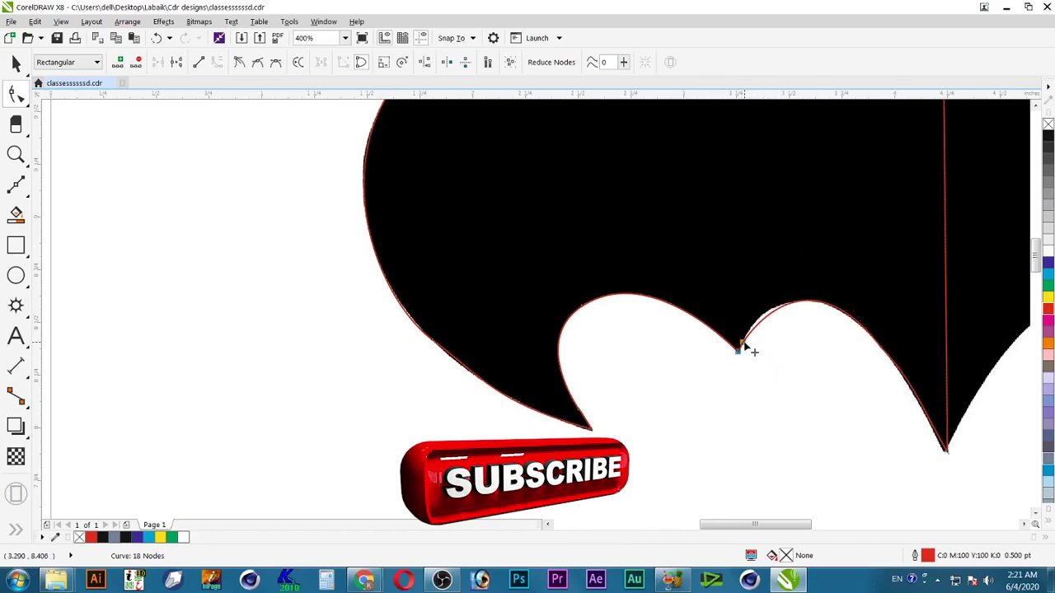
{"action": "left_click", "coordinate": [742, 337]}
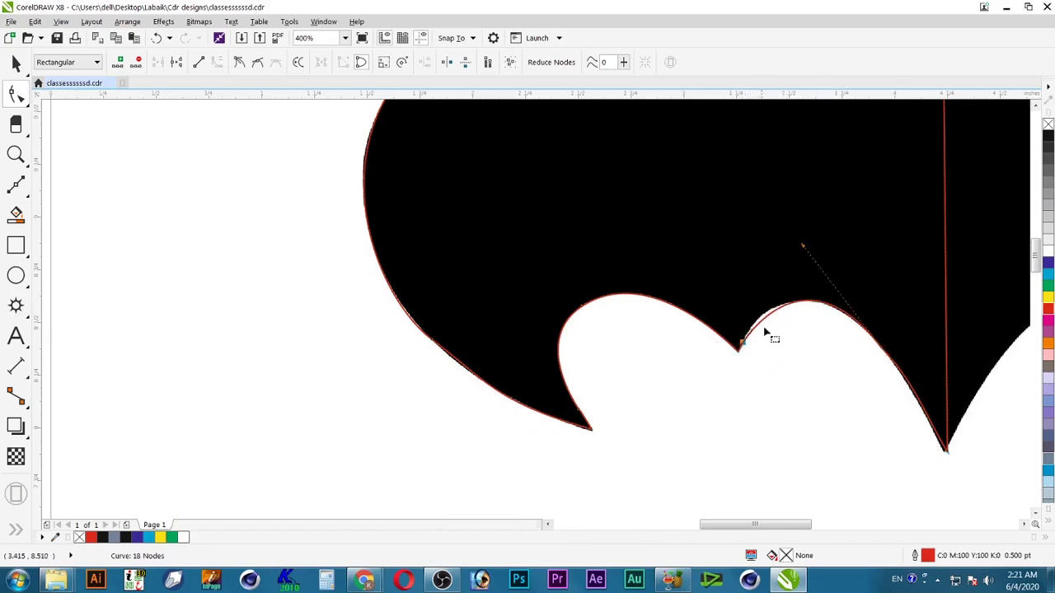
{"action": "key", "text": "Delete"}
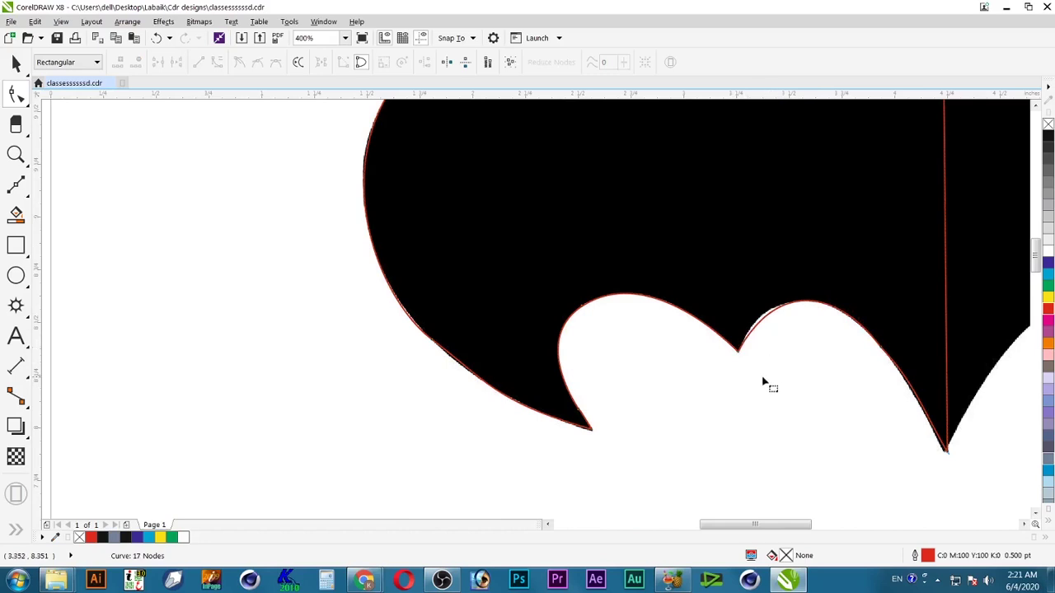
{"action": "left_click", "coordinate": [750, 348]}
{"action": "left_click_drag", "start_coordinate": [773, 287], "coordinate": [759, 288]}
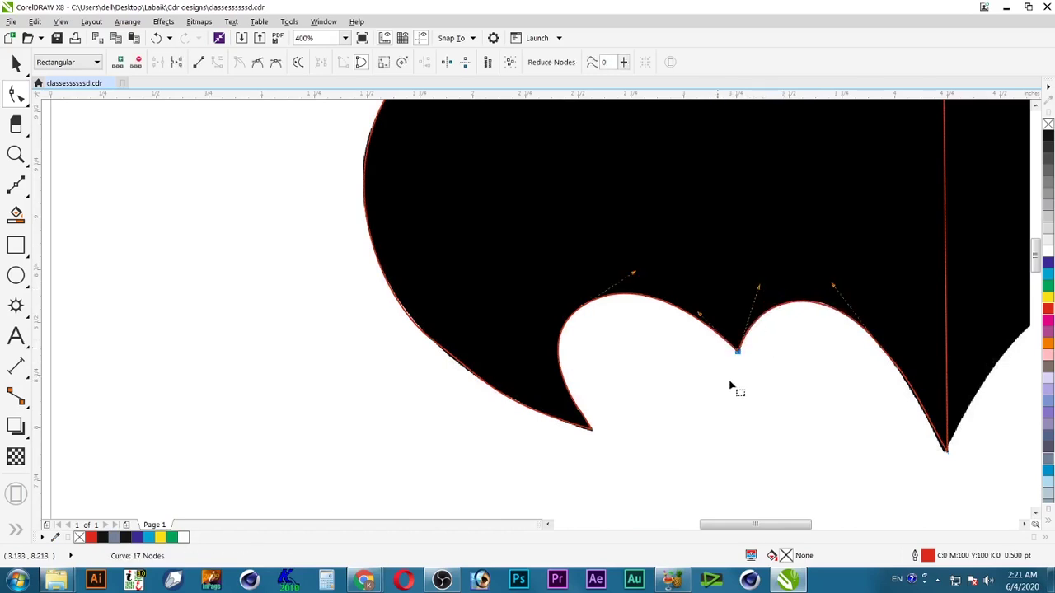
Move the traced half-bat left off the bitmap and fill it red.
{"action": "key", "text": "space"}
{"action": "left_click", "coordinate": [725, 433]}
{"action": "scroll", "coordinate": [726, 420], "scroll_direction": "down", "scroll_amount": 2}
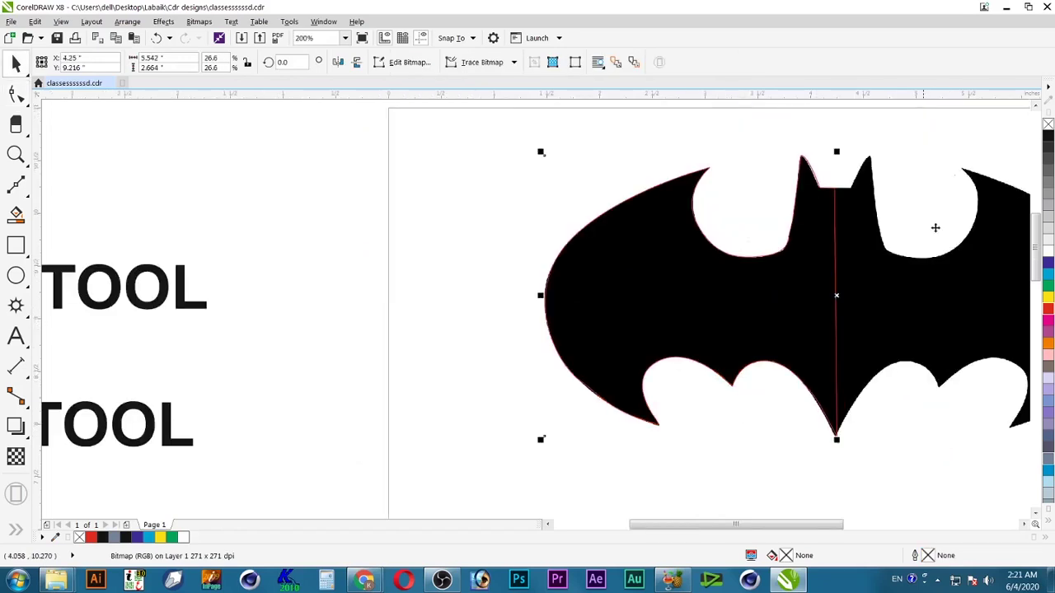
{"action": "left_click_drag", "start_coordinate": [795, 318], "coordinate": [489, 316]}
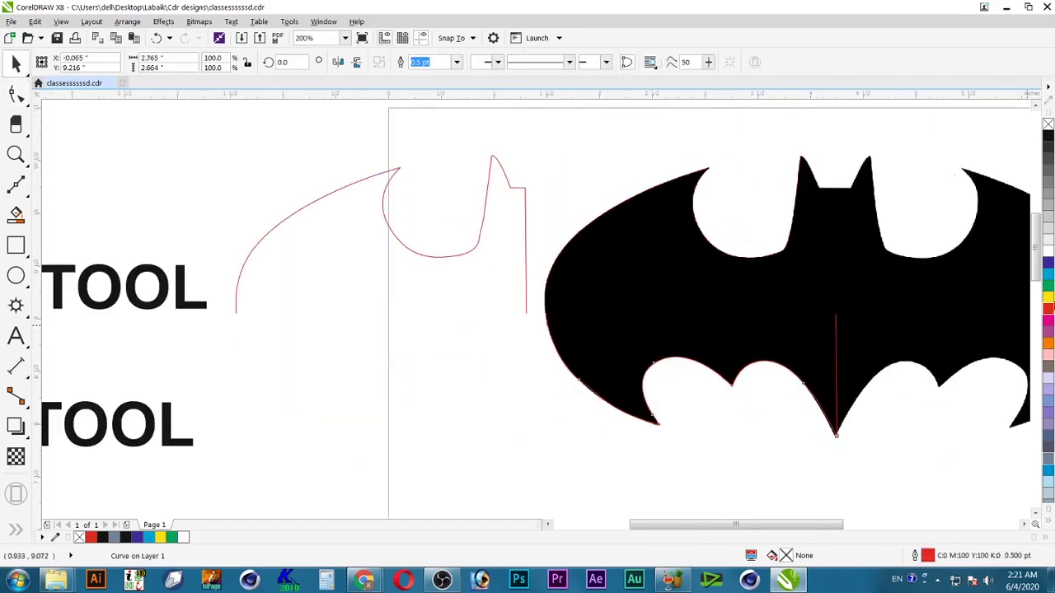
{"action": "left_click", "coordinate": [1048, 309]}
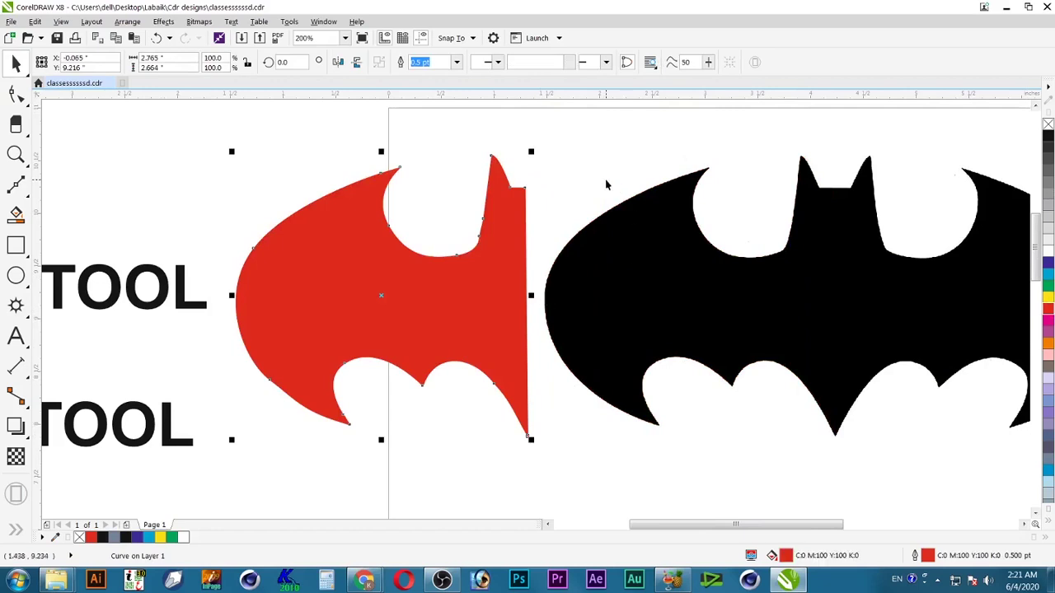
{"action": "left_click", "coordinate": [534, 257]}
Zoom into the top notch, add two nodes and delete two on its lower curve.
{"action": "left_click", "coordinate": [494, 272]}
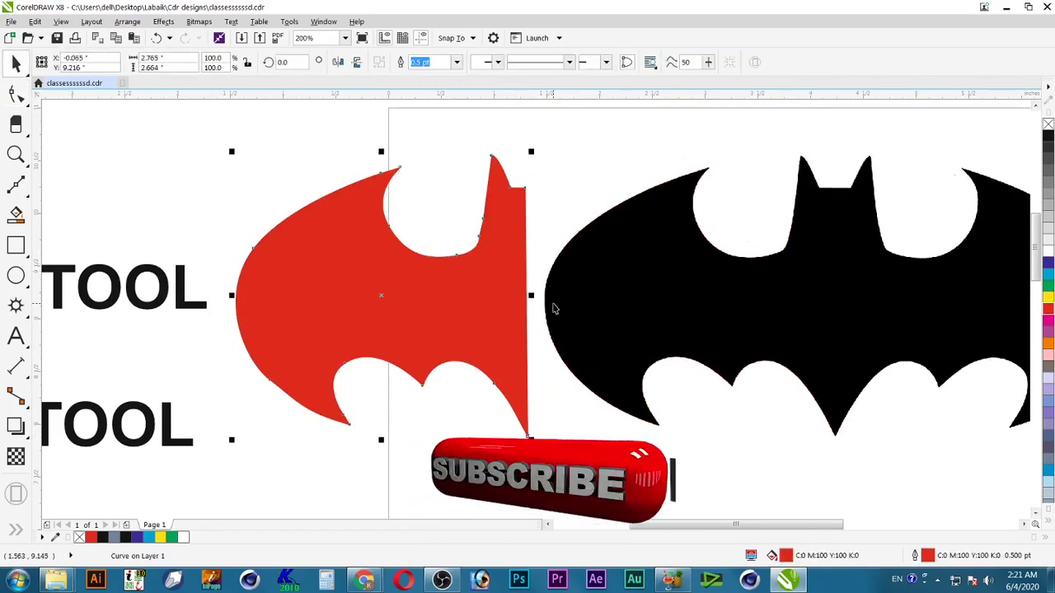
{"action": "left_click", "coordinate": [20, 95]}
{"action": "key", "text": "F2"}
{"action": "left_click_drag", "start_coordinate": [608, 124], "coordinate": [306, 303]}
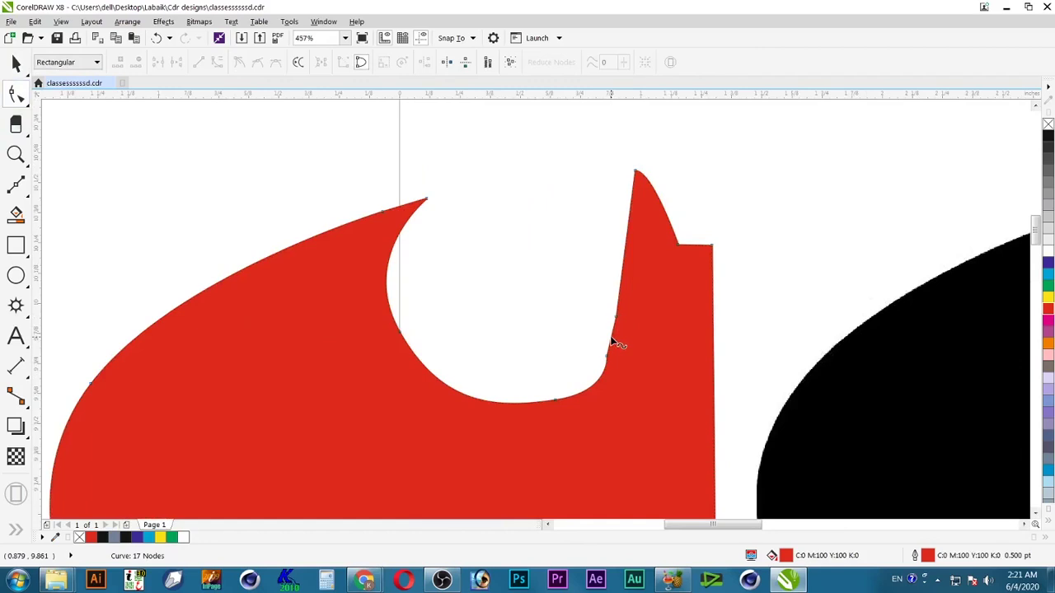
{"action": "double_click", "coordinate": [611, 339]}
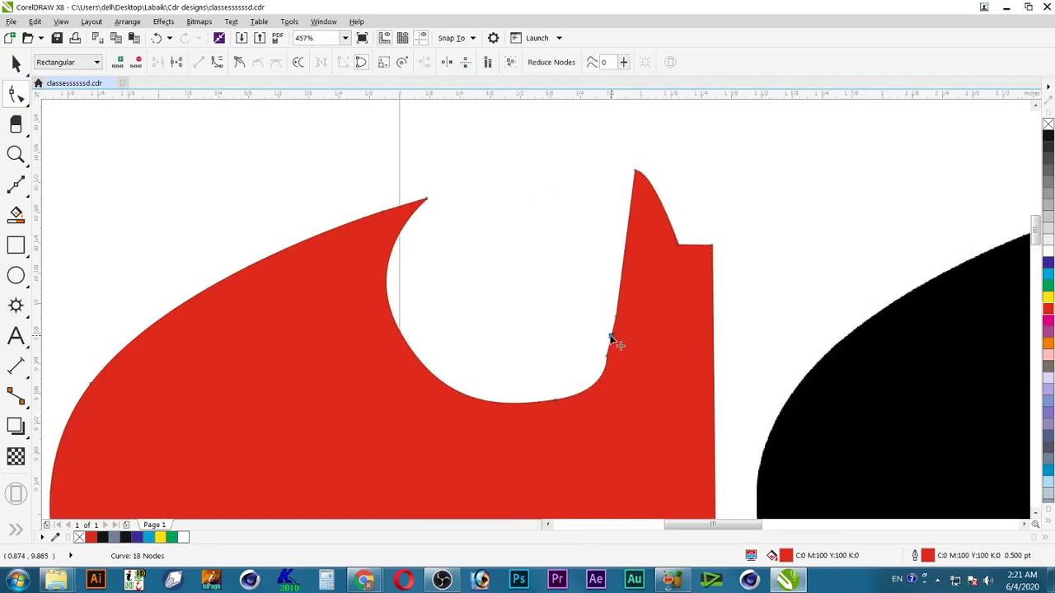
{"action": "double_click", "coordinate": [516, 404]}
{"action": "left_click_drag", "start_coordinate": [640, 361], "coordinate": [645, 353]}
{"action": "key", "text": "Delete"}
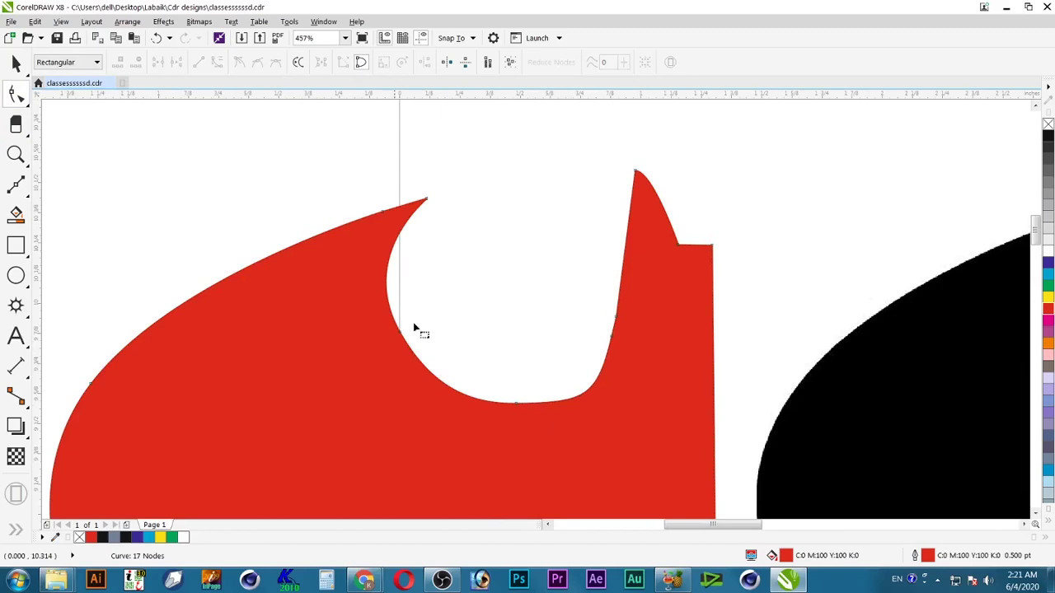
Add two nodes along the notch's left side.
{"action": "double_click", "coordinate": [398, 236]}
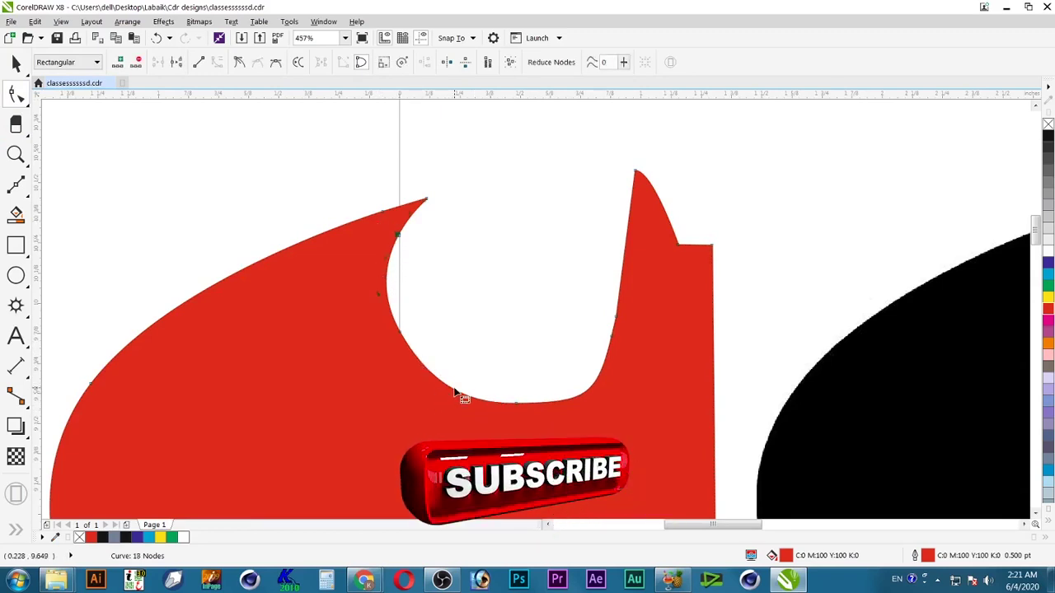
{"action": "double_click", "coordinate": [398, 332]}
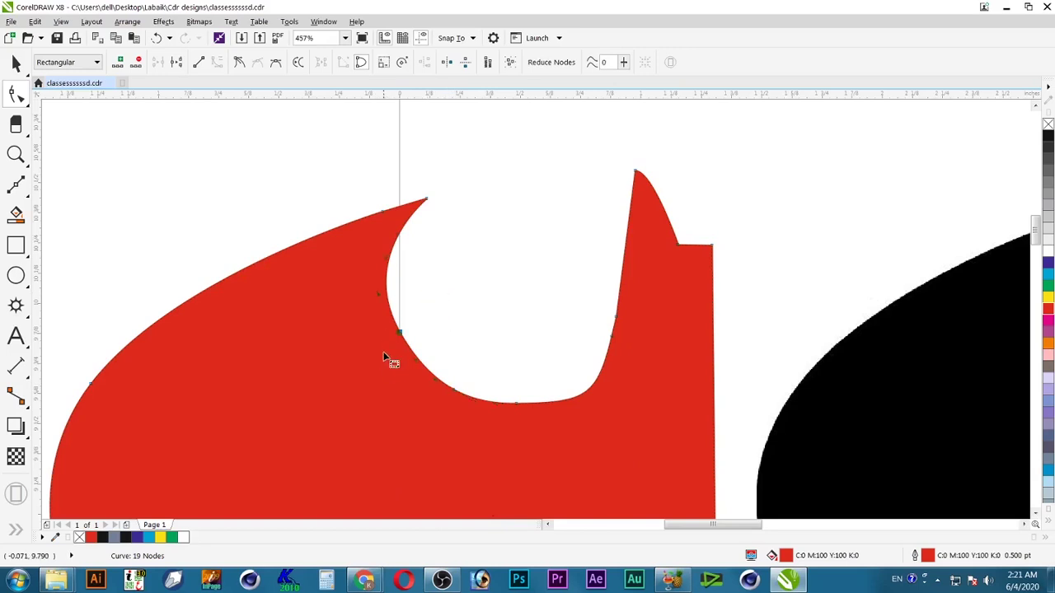
{"action": "key", "text": "space"}
Add a node on the red half-bat's outer left wing edge and select the lower-left wing nodes.
{"action": "scroll", "coordinate": [449, 349], "scroll_direction": "down", "scroll_amount": 2}
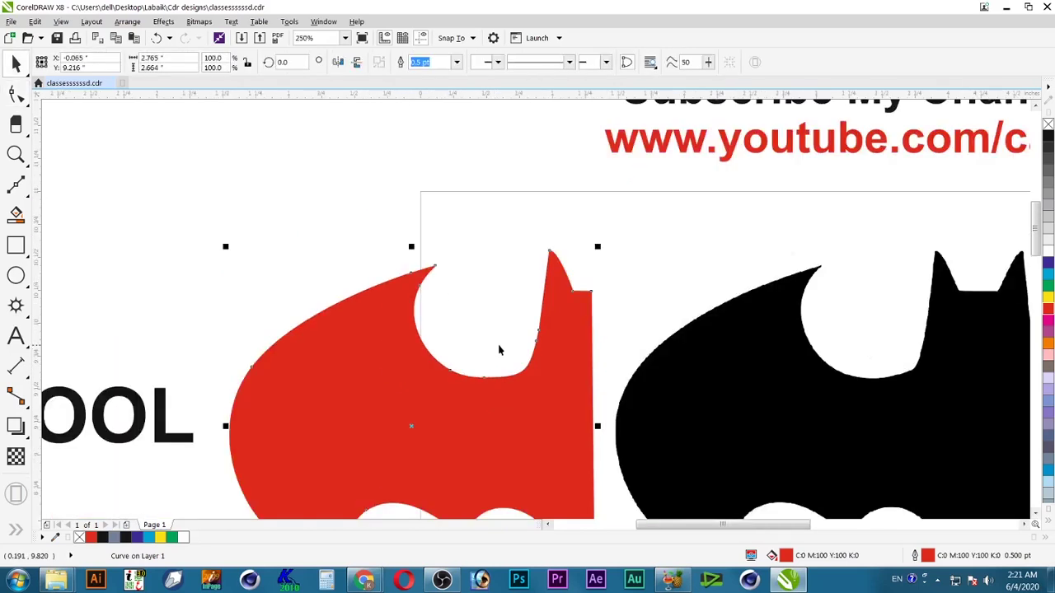
{"action": "scroll", "coordinate": [499, 350], "scroll_direction": "down", "scroll_amount": 2}
{"action": "left_click_drag", "start_coordinate": [331, 350], "coordinate": [537, 474]}
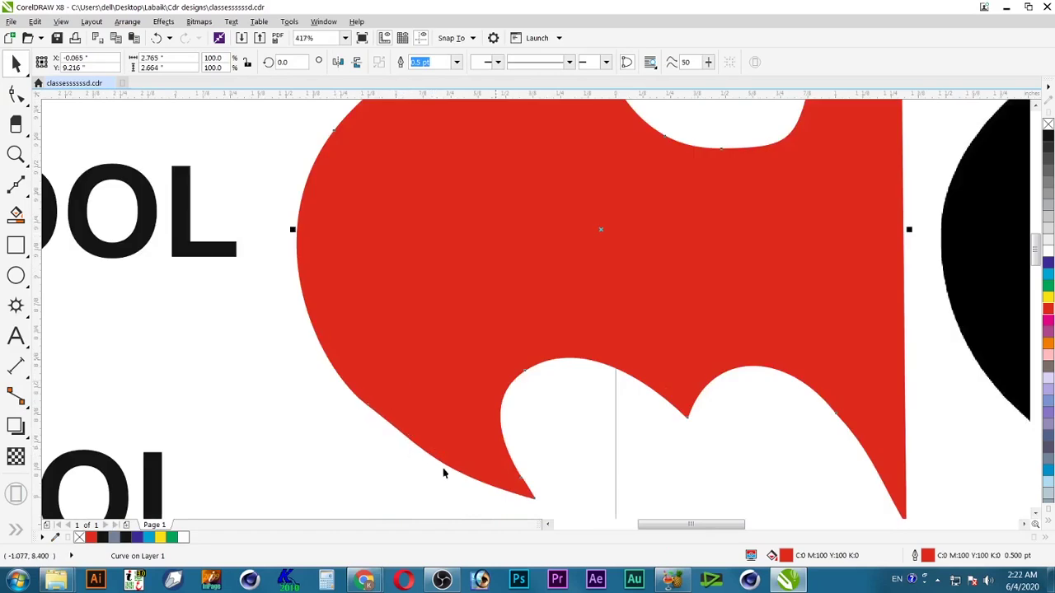
{"action": "key", "text": "space"}
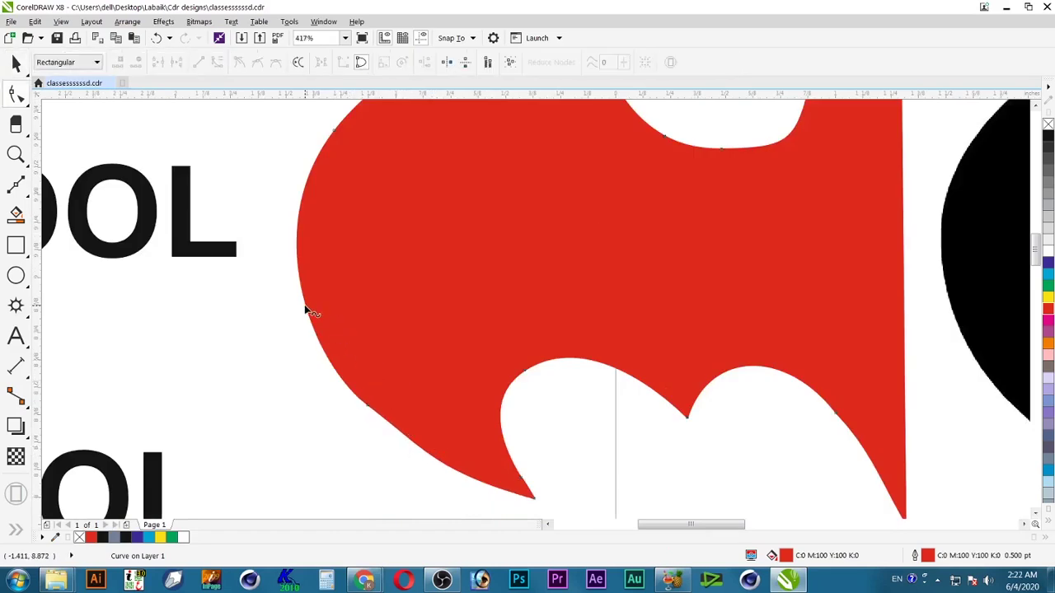
{"action": "left_click", "coordinate": [305, 310]}
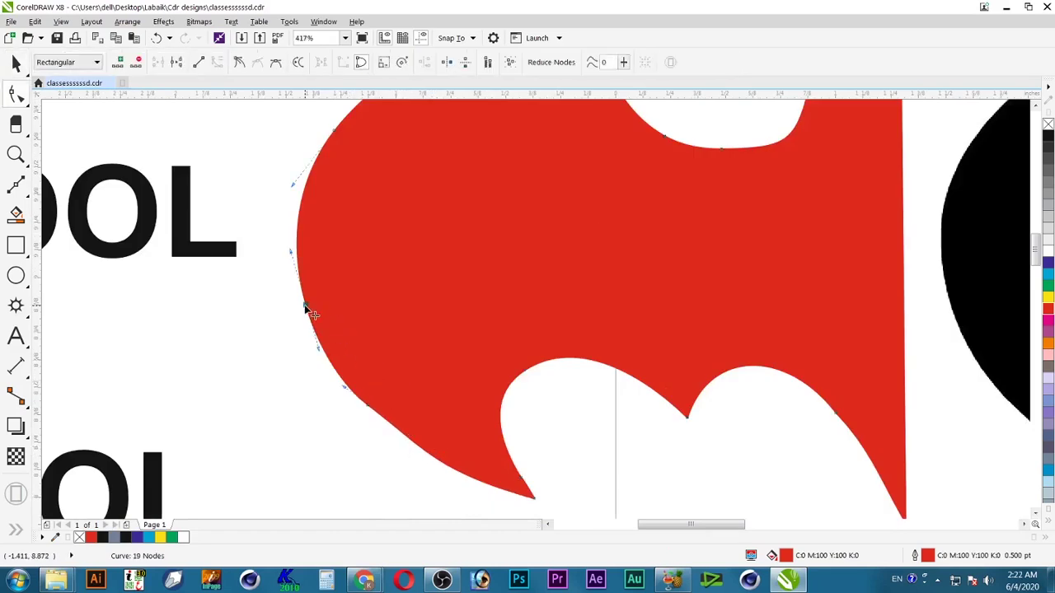
{"action": "double_click", "coordinate": [517, 496]}
{"action": "left_click_drag", "start_coordinate": [442, 378], "coordinate": [363, 470]}
{"action": "key", "text": "space"}
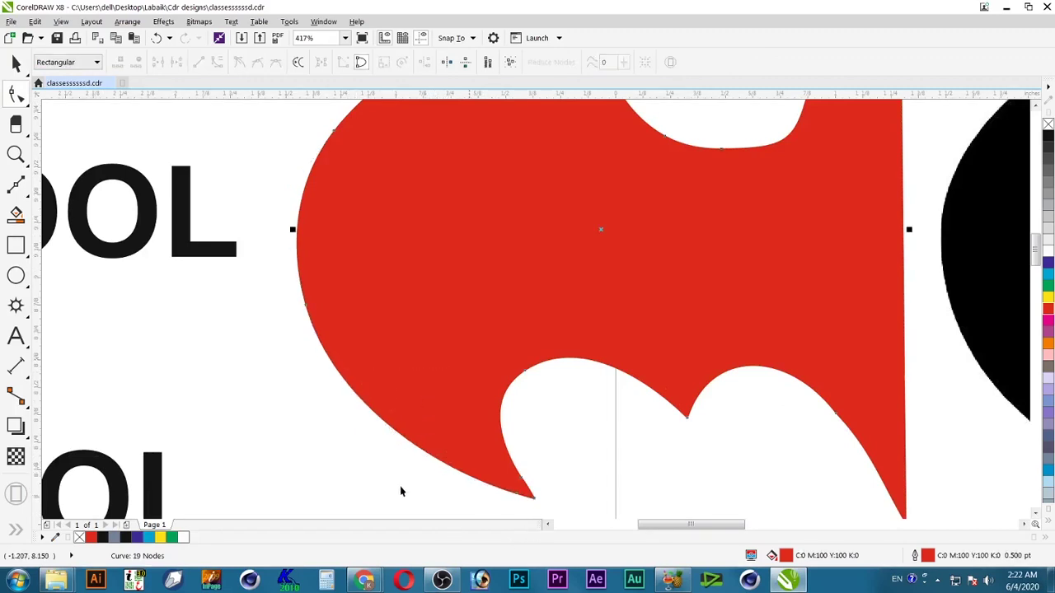
{"action": "scroll", "coordinate": [289, 311], "scroll_direction": "down", "scroll_amount": 2}
{"action": "scroll", "coordinate": [474, 386], "scroll_direction": "down", "scroll_amount": 3}
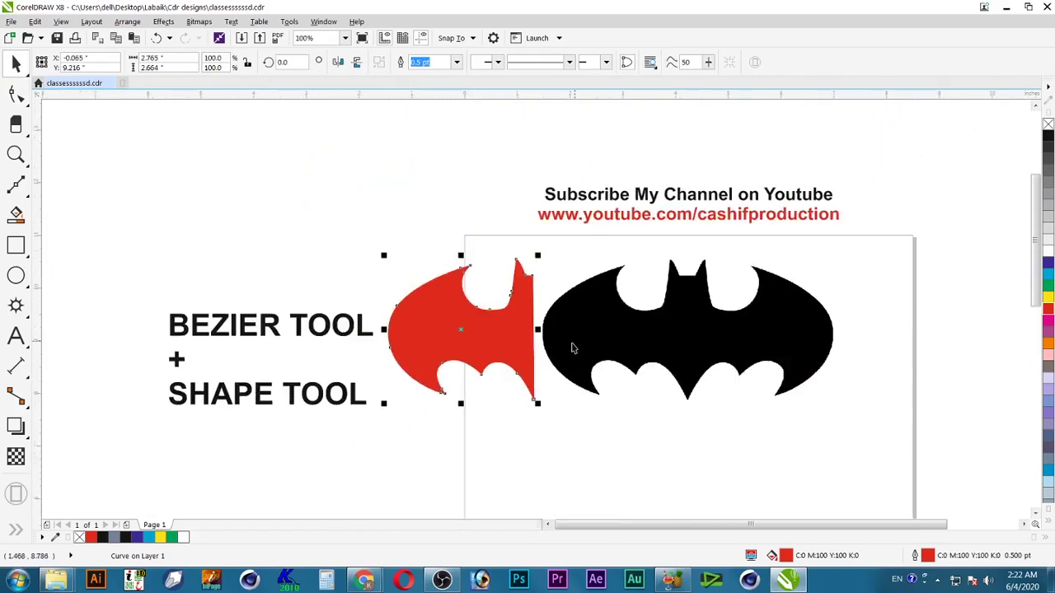
Move the black bitmap farther right and shift the red half-bat, discarding a trial mirrored copy.
{"action": "left_click_drag", "start_coordinate": [573, 347], "coordinate": [788, 360]}
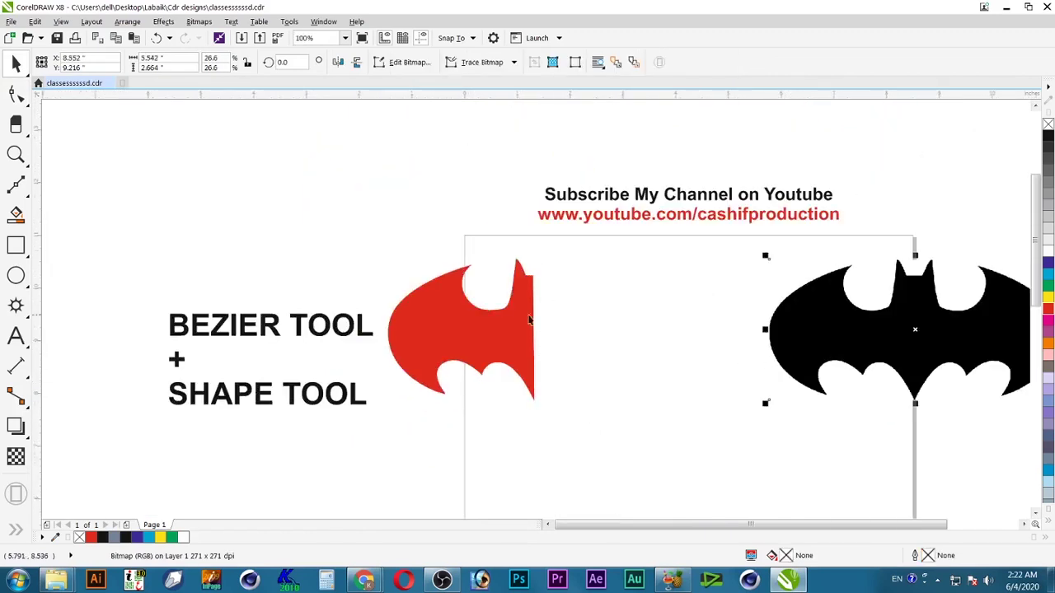
{"action": "left_click_drag", "start_coordinate": [530, 320], "coordinate": [554, 320]}
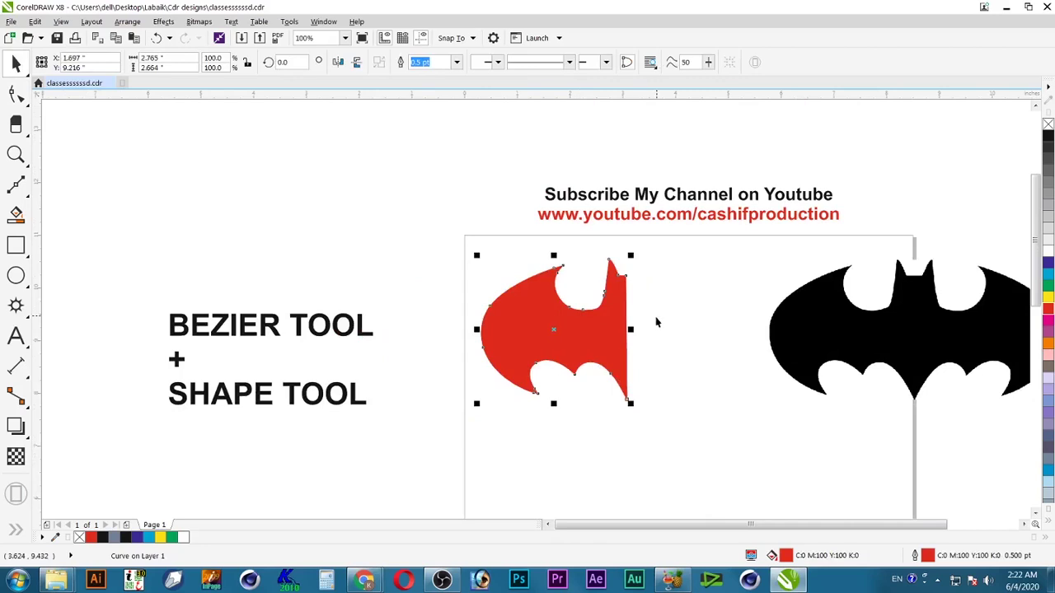
{"action": "left_click_drag", "start_coordinate": [476, 329], "coordinate": [774, 329]}
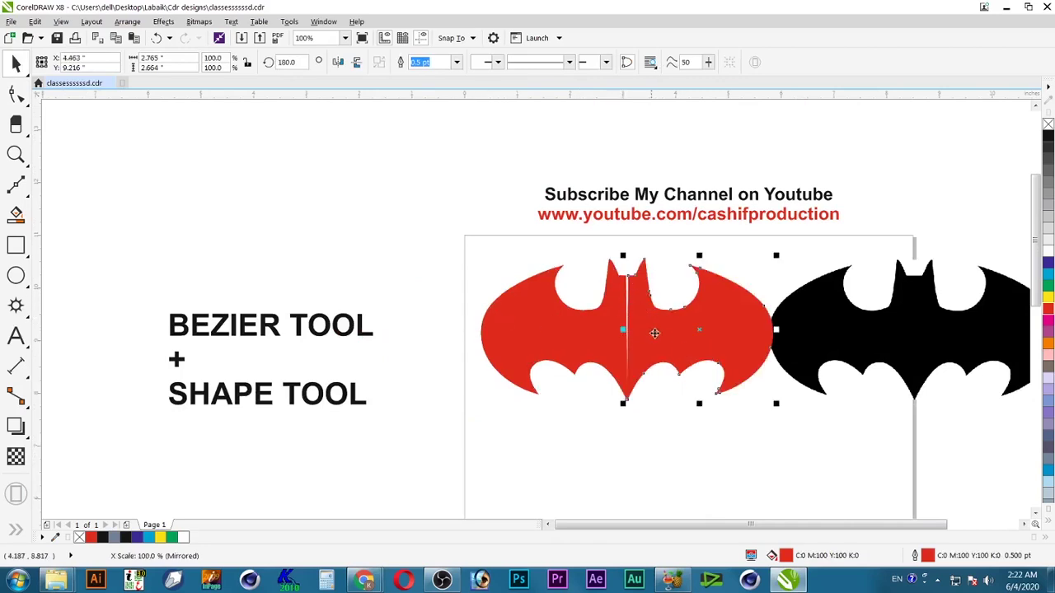
{"action": "key", "text": "Delete"}
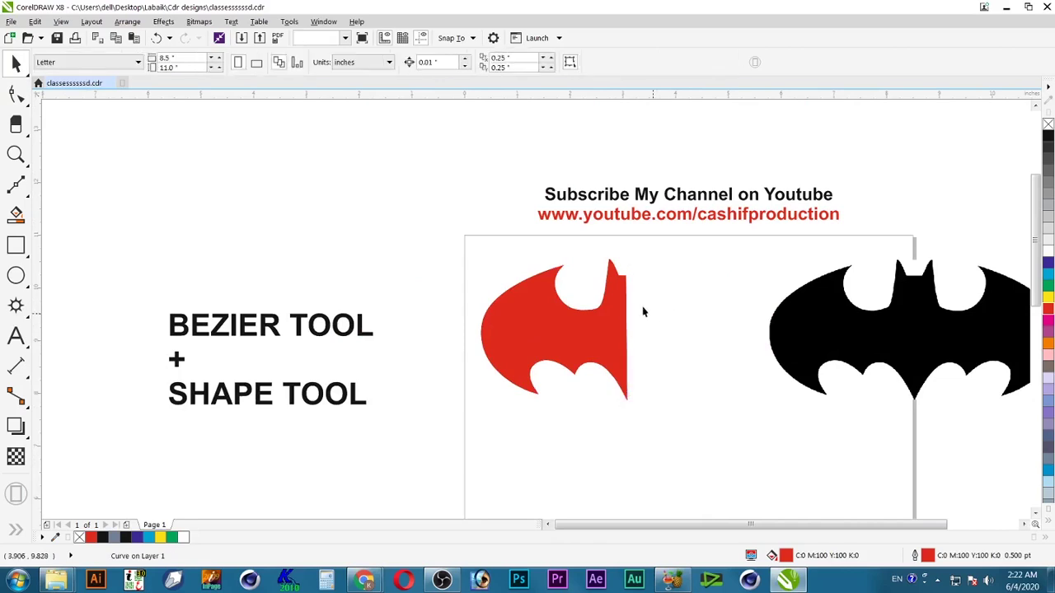
Trim the half-bat's straight edge with a tall rectangle, then delete the rectangle.
{"action": "key", "text": "z"}
{"action": "left_click_drag", "start_coordinate": [693, 250], "coordinate": [534, 416]}
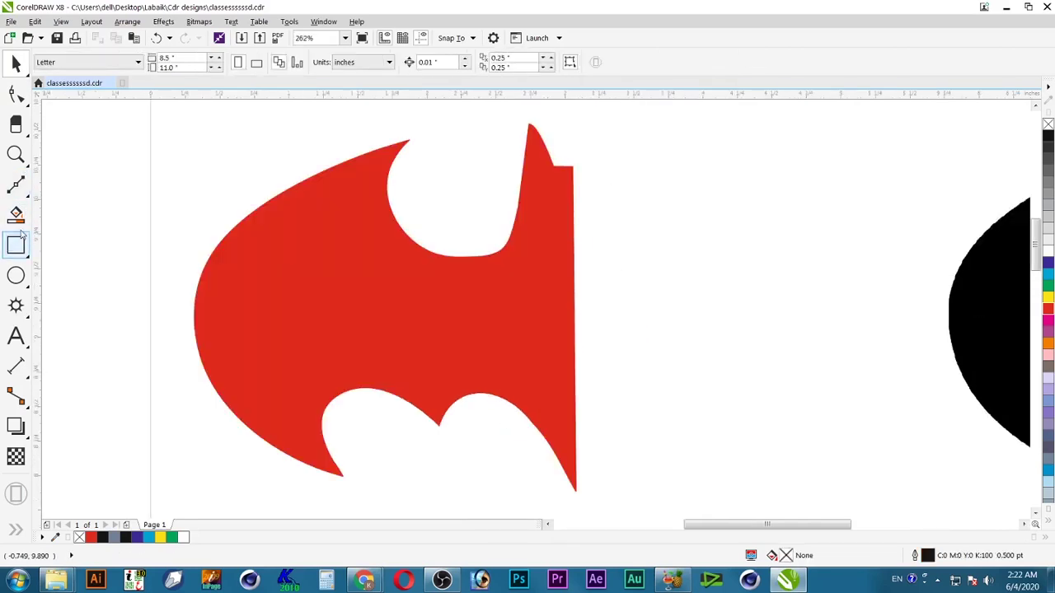
{"action": "left_click", "coordinate": [16, 244]}
{"action": "left_click_drag", "start_coordinate": [656, 133], "coordinate": [573, 505]}
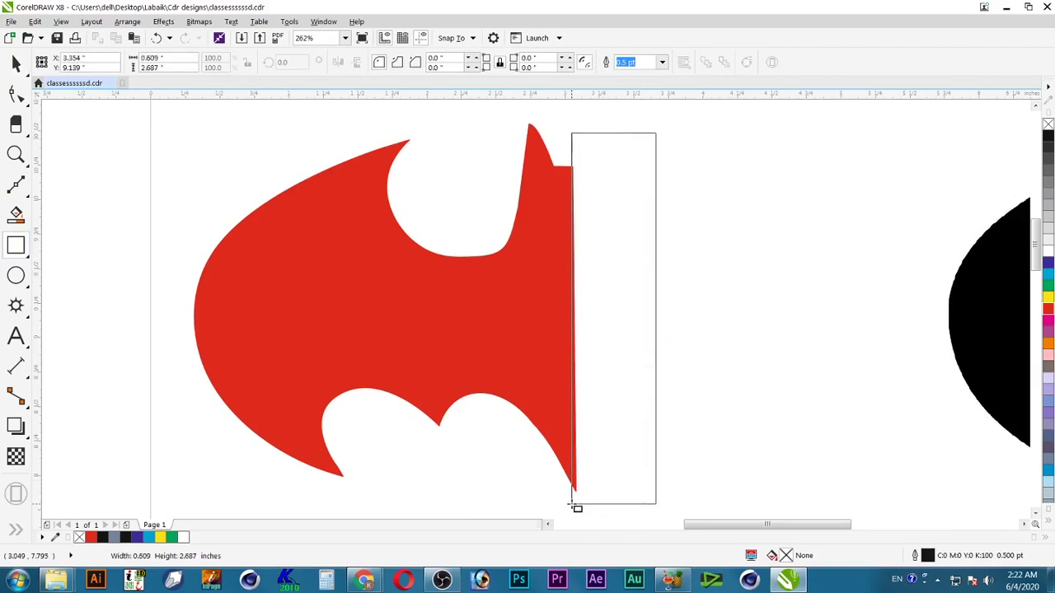
{"action": "key", "text": "space"}
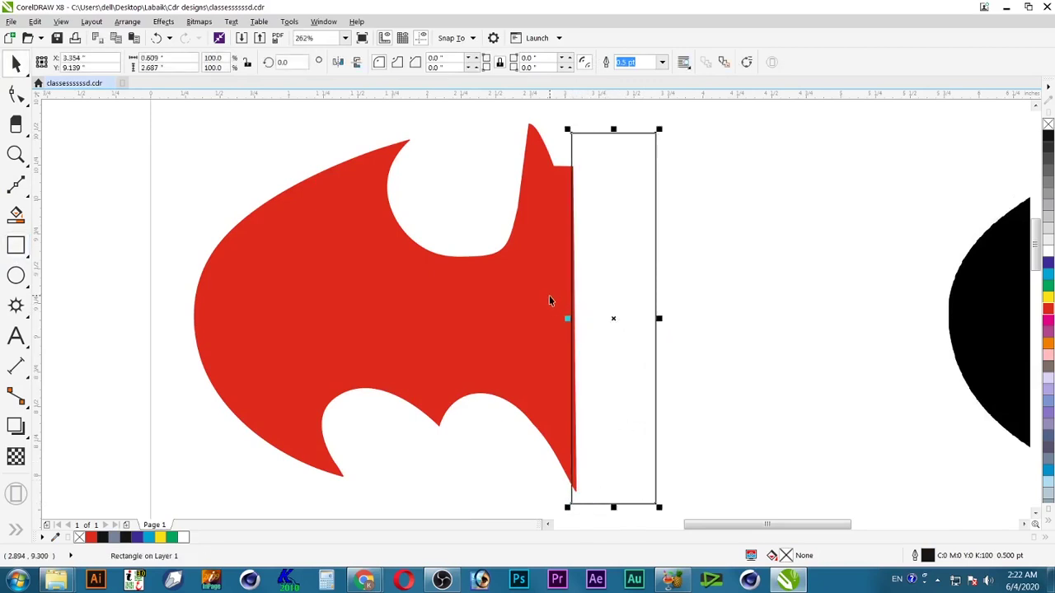
{"action": "left_click", "coordinate": [549, 301], "text": "shift"}
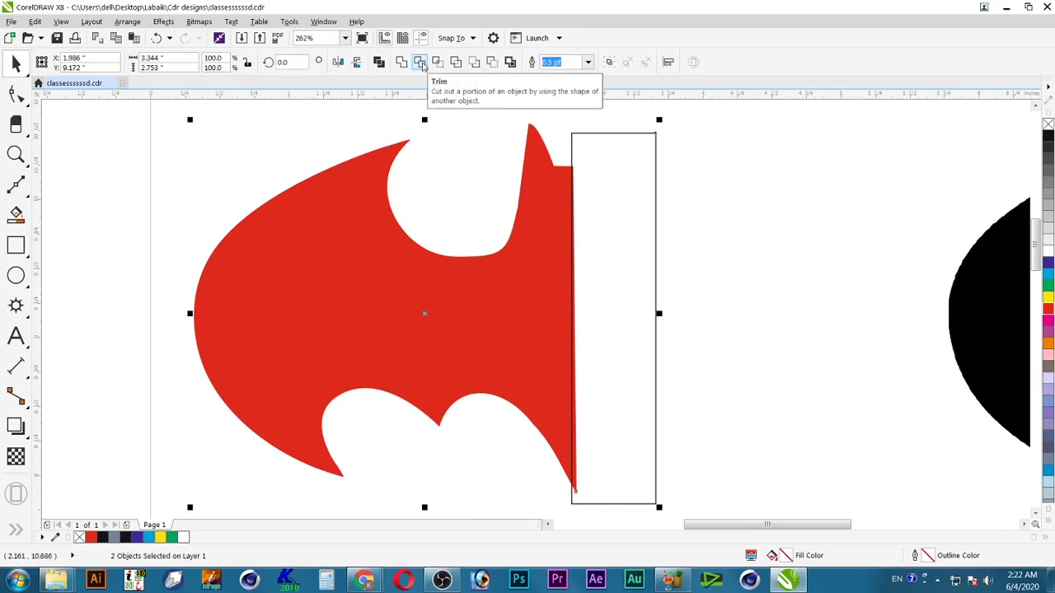
{"action": "left_click", "coordinate": [420, 63]}
{"action": "left_click", "coordinate": [609, 222]}
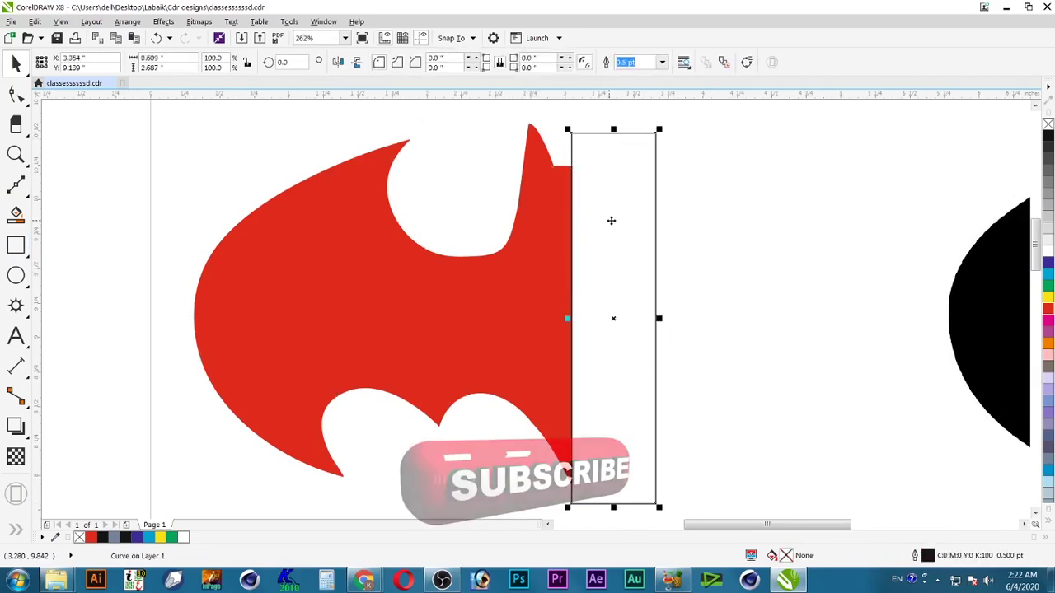
{"action": "key", "text": "Delete"}
Mirror-copy the trimmed half and weld both halves into one red bat.
{"action": "left_click", "coordinate": [431, 277]}
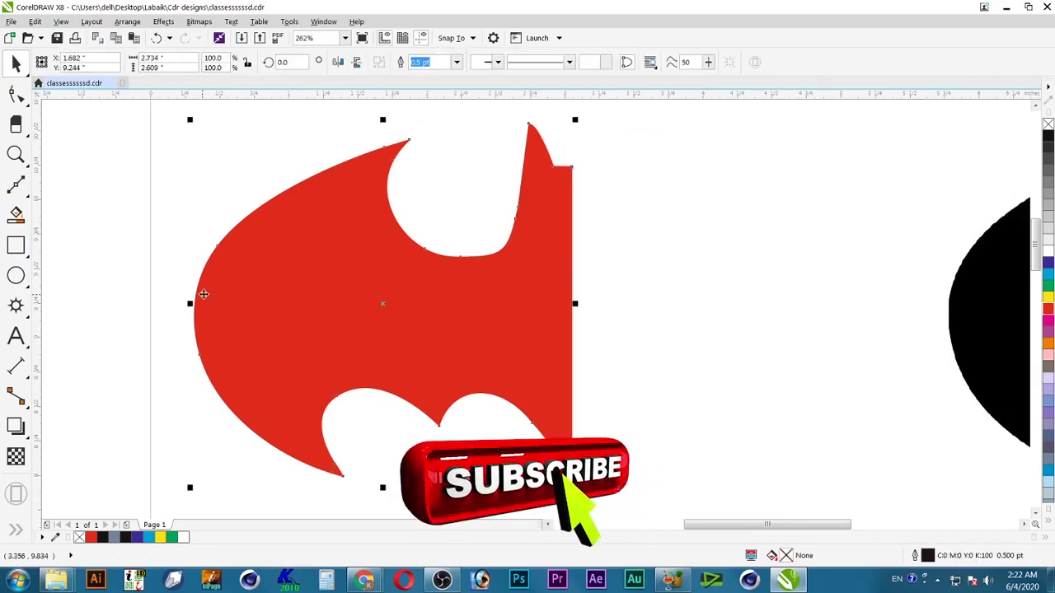
{"action": "left_click_drag", "start_coordinate": [190, 302], "coordinate": [670, 338]}
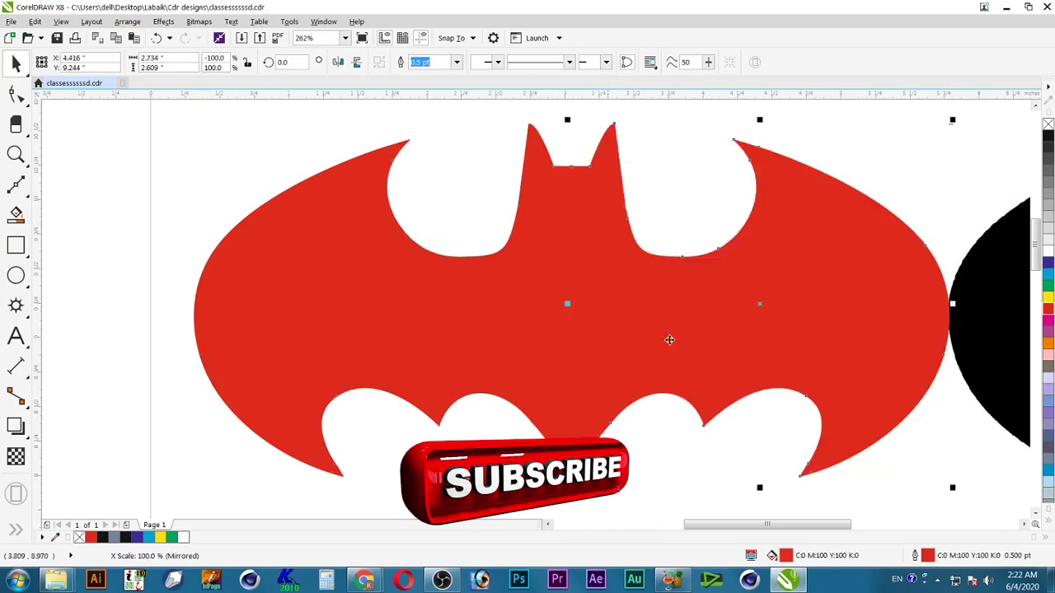
{"action": "left_click", "coordinate": [503, 326], "text": "shift"}
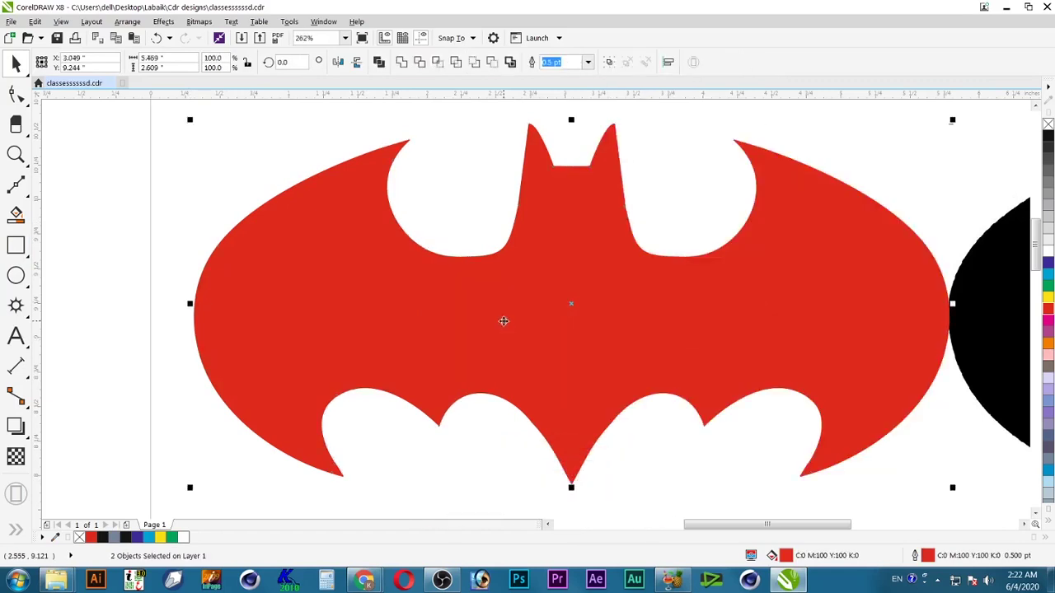
{"action": "left_click", "coordinate": [401, 65]}
{"action": "scroll", "coordinate": [678, 289], "scroll_direction": "down", "scroll_amount": 4}
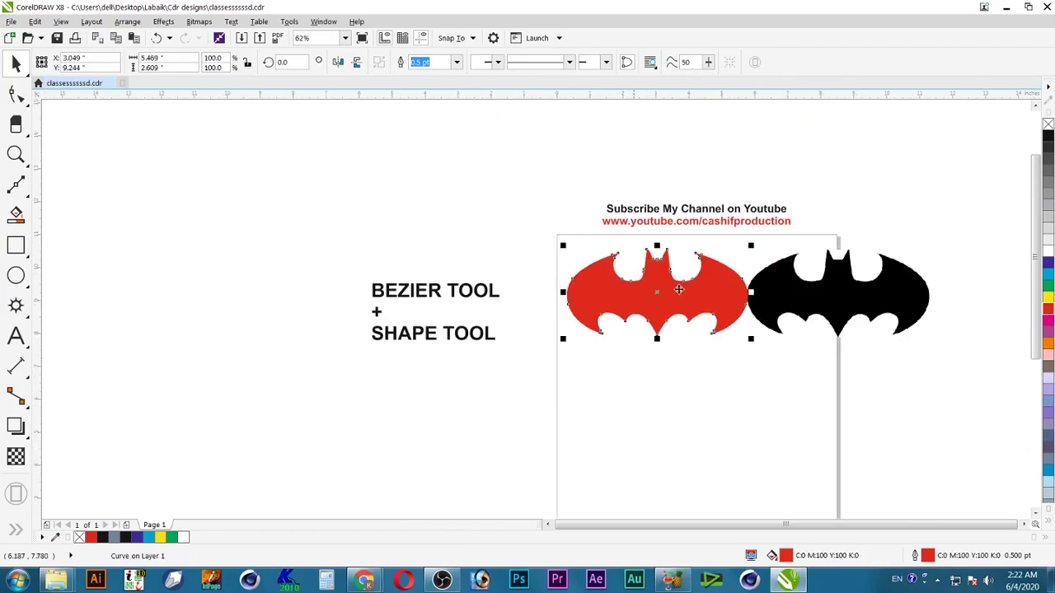
Move the black bitmap and red bat farther right, red bat at X 4.01 in, and zoom onto it.
{"action": "scroll", "coordinate": [934, 370], "scroll_direction": "up", "scroll_amount": 3}
{"action": "left_click", "coordinate": [643, 318]}
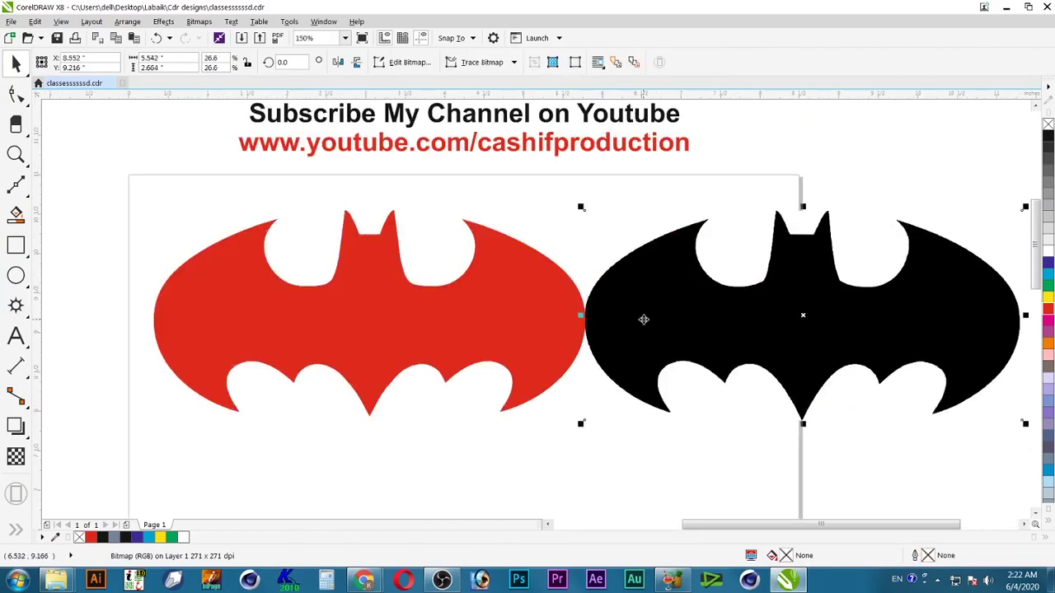
{"action": "left_click_drag", "start_coordinate": [651, 322], "coordinate": [759, 326]}
{"action": "key", "text": "Tab"}
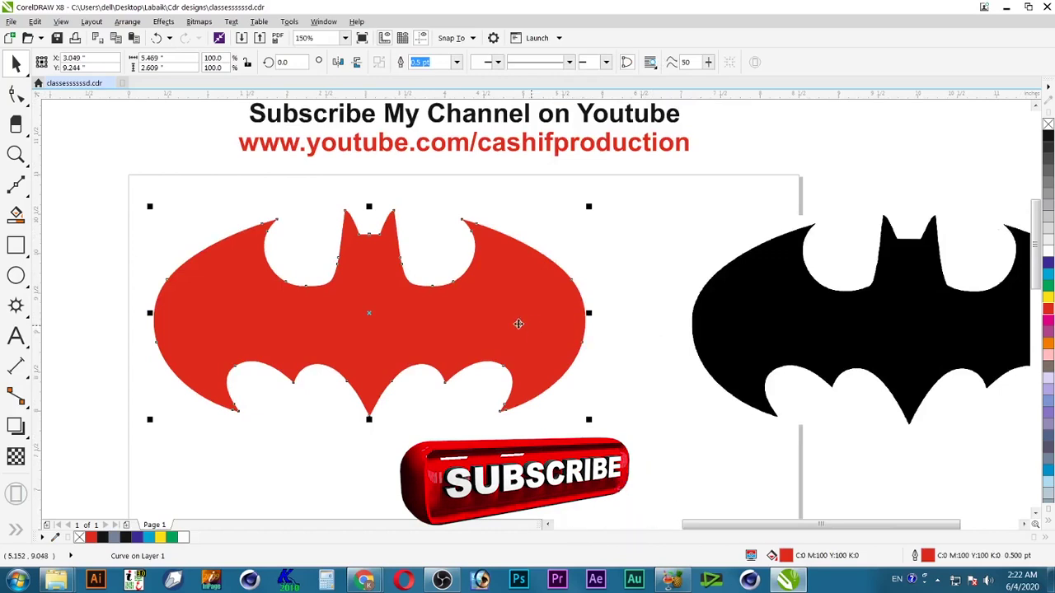
{"action": "left_click_drag", "start_coordinate": [509, 319], "coordinate": [585, 323]}
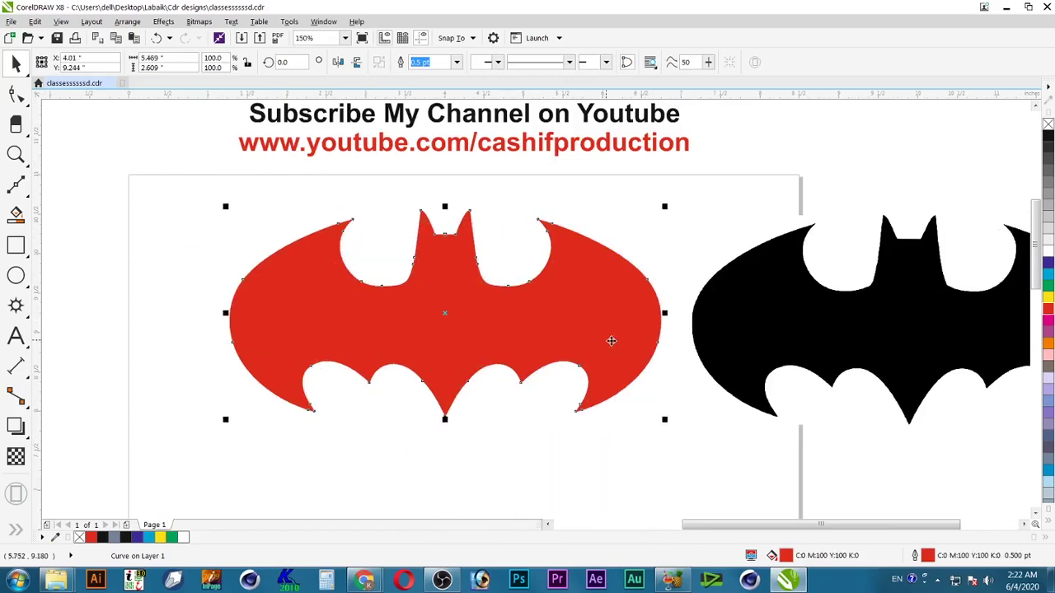
{"action": "left_click_drag", "start_coordinate": [753, 153], "coordinate": [165, 476]}
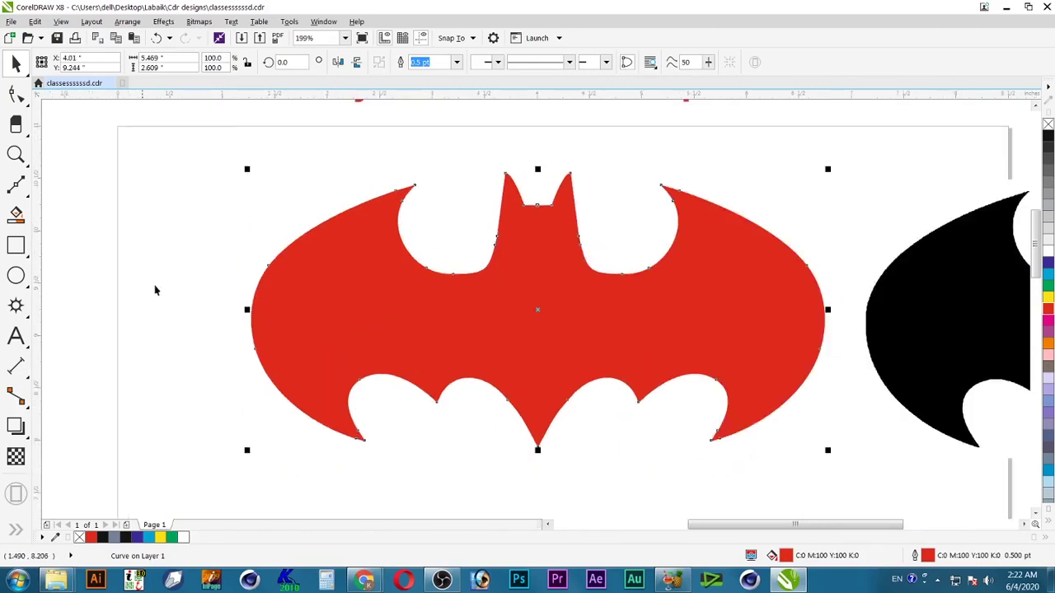
{"action": "left_click", "coordinate": [17, 95]}
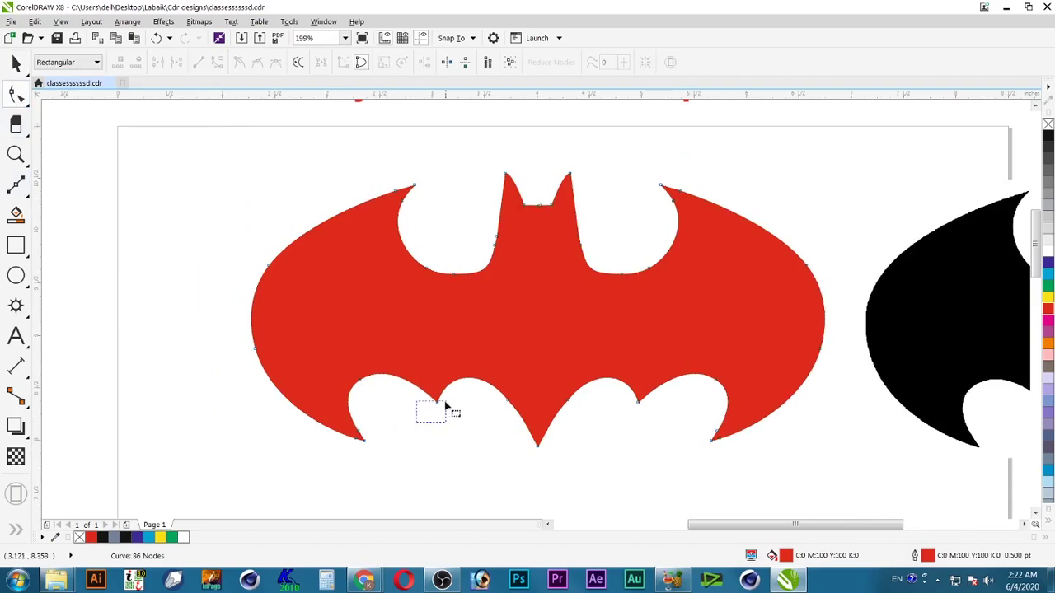
{"action": "left_click_drag", "start_coordinate": [444, 402], "coordinate": [446, 402]}
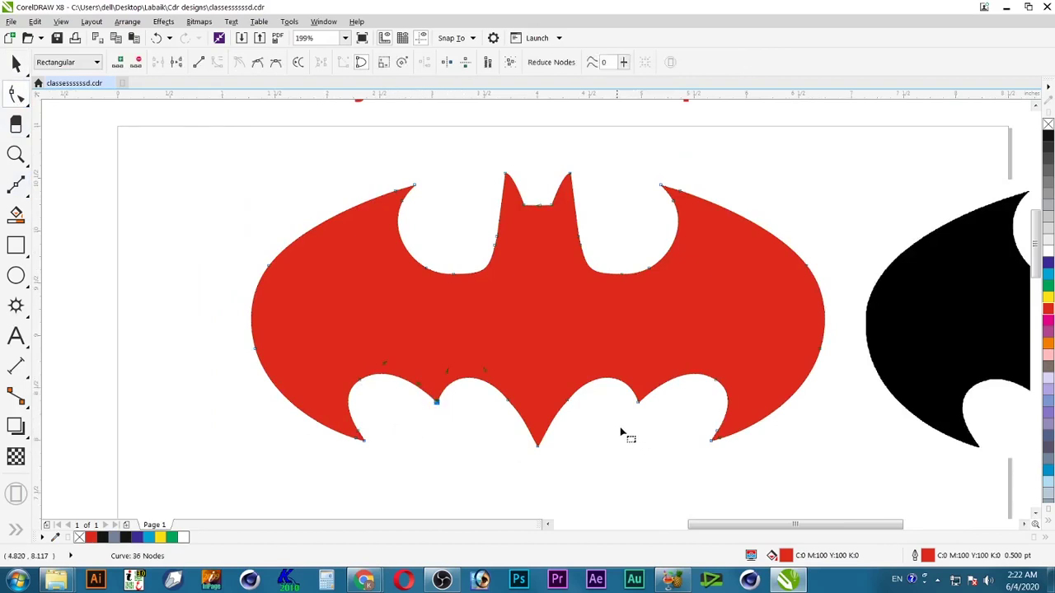
{"action": "left_click_drag", "start_coordinate": [636, 407], "coordinate": [659, 399]}
{"action": "left_click_drag", "start_coordinate": [529, 458], "coordinate": [577, 445]}
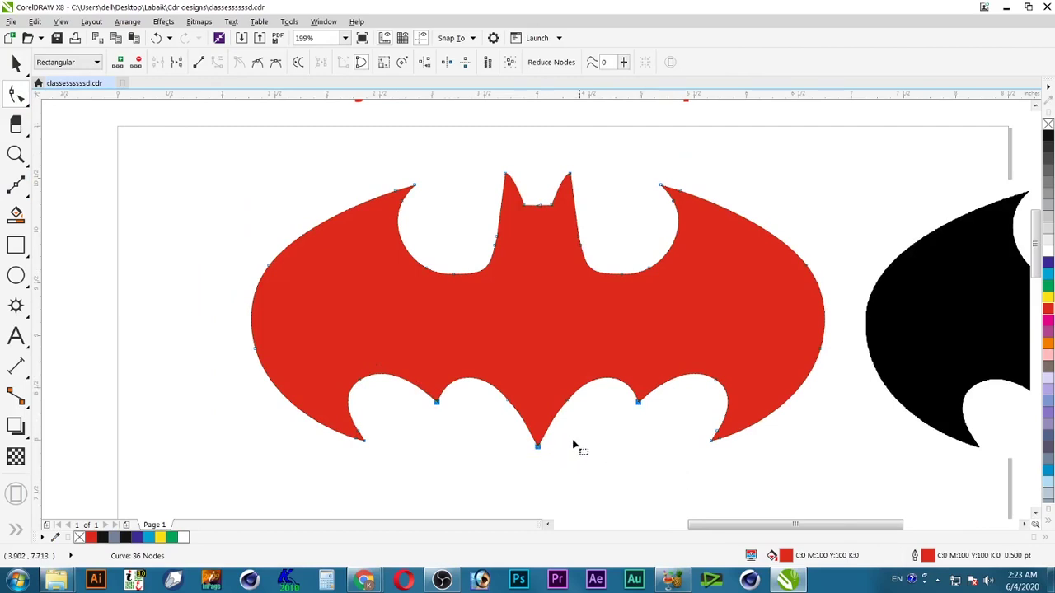
{"action": "left_click_drag", "start_coordinate": [638, 403], "coordinate": [639, 435]}
{"action": "key", "text": "space"}
{"action": "left_click", "coordinate": [665, 467]}
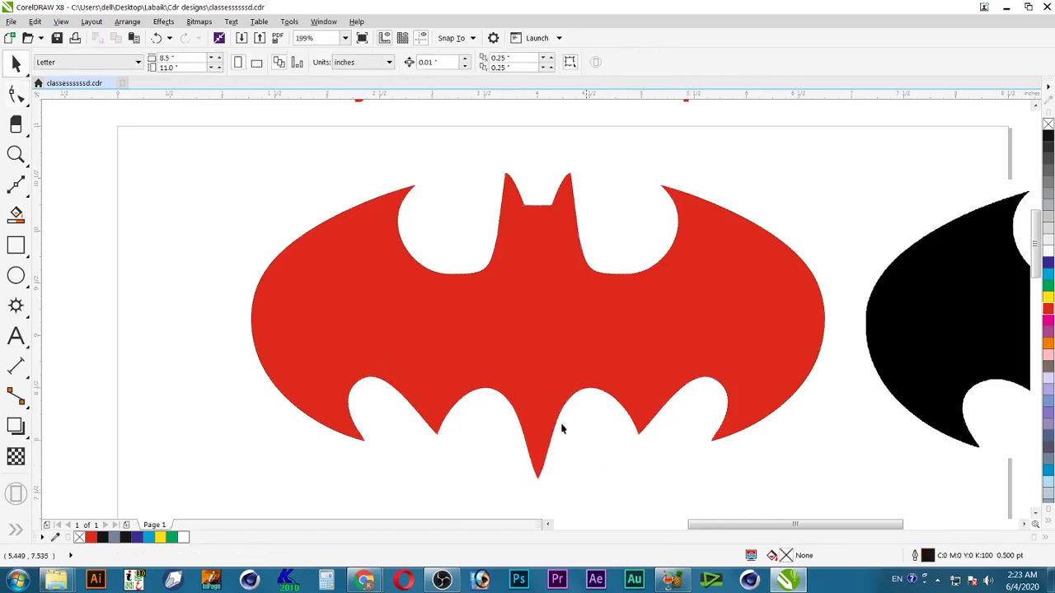
{"action": "key", "text": "ctrl+z"}
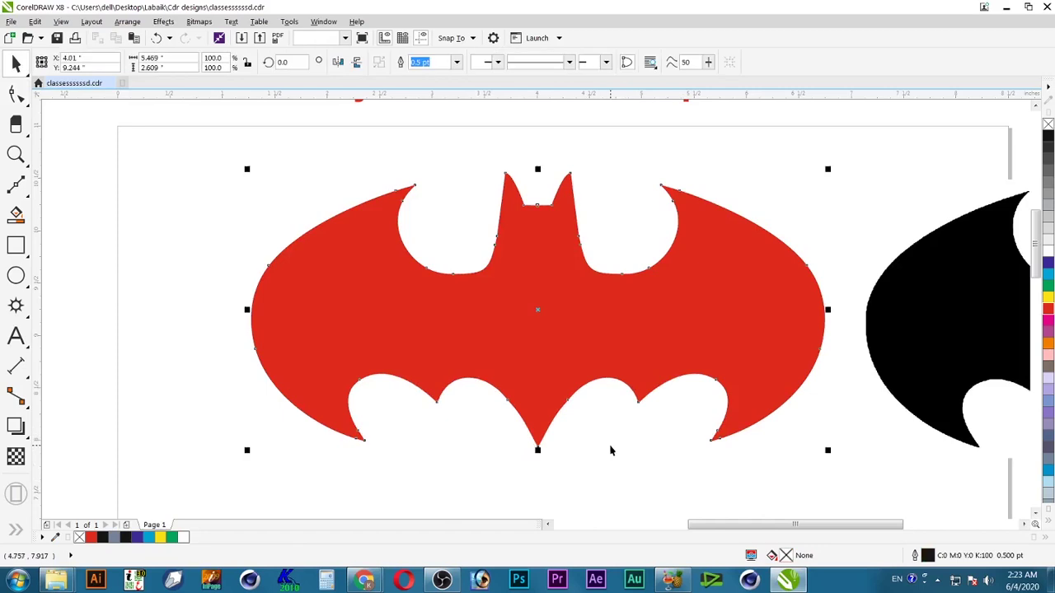
{"action": "key", "text": "space"}
{"action": "key", "text": "space"}
{"action": "left_click", "coordinate": [426, 420]}
{"action": "left_click", "coordinate": [437, 403]}
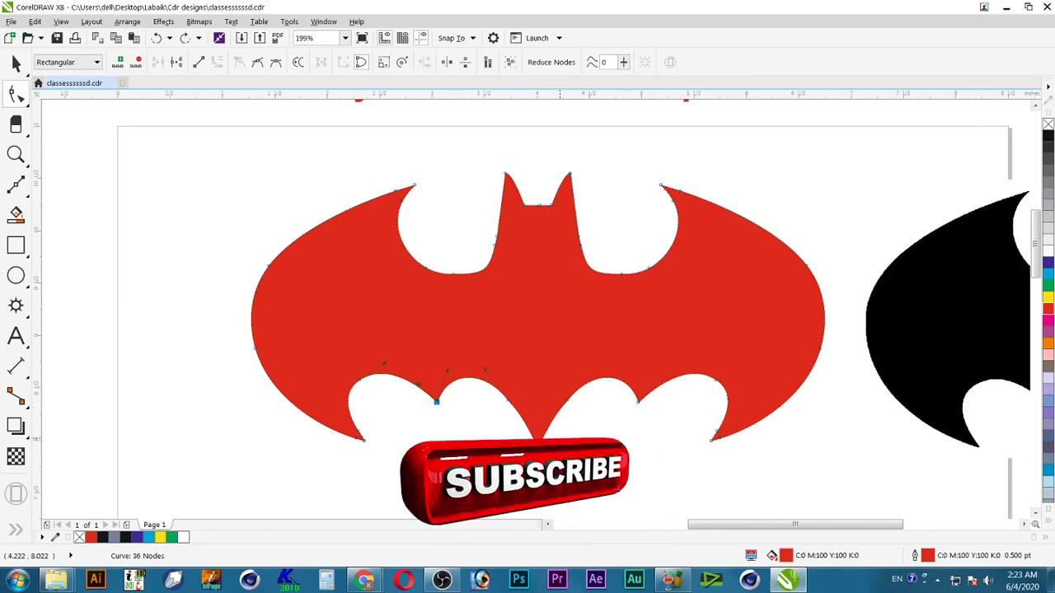
{"action": "left_click", "coordinate": [639, 405], "text": "shift"}
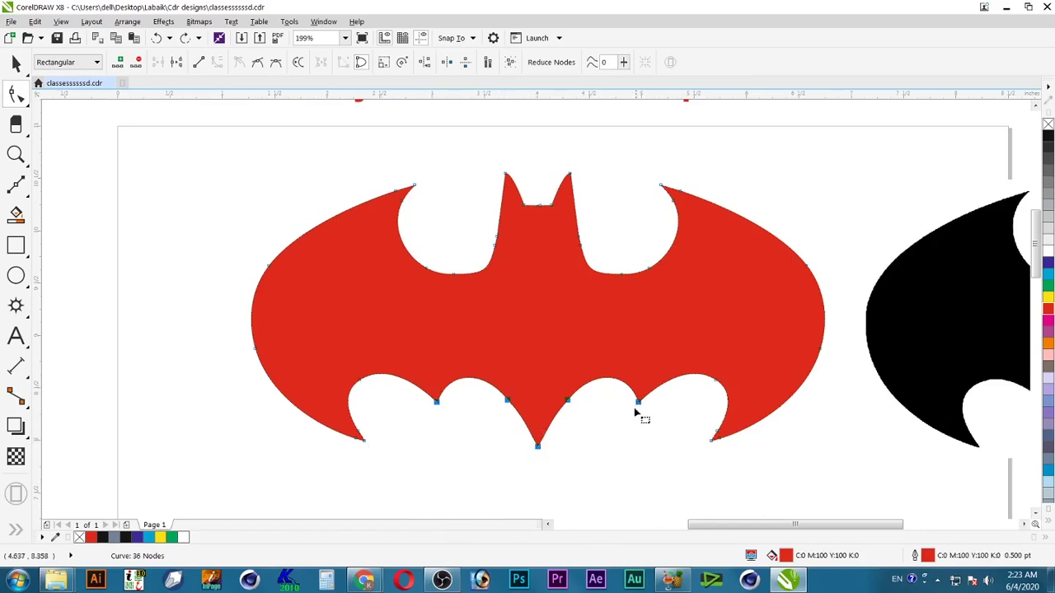
{"action": "left_click_drag", "start_coordinate": [637, 402], "coordinate": [639, 458]}
{"action": "key", "text": "ctrl+z"}
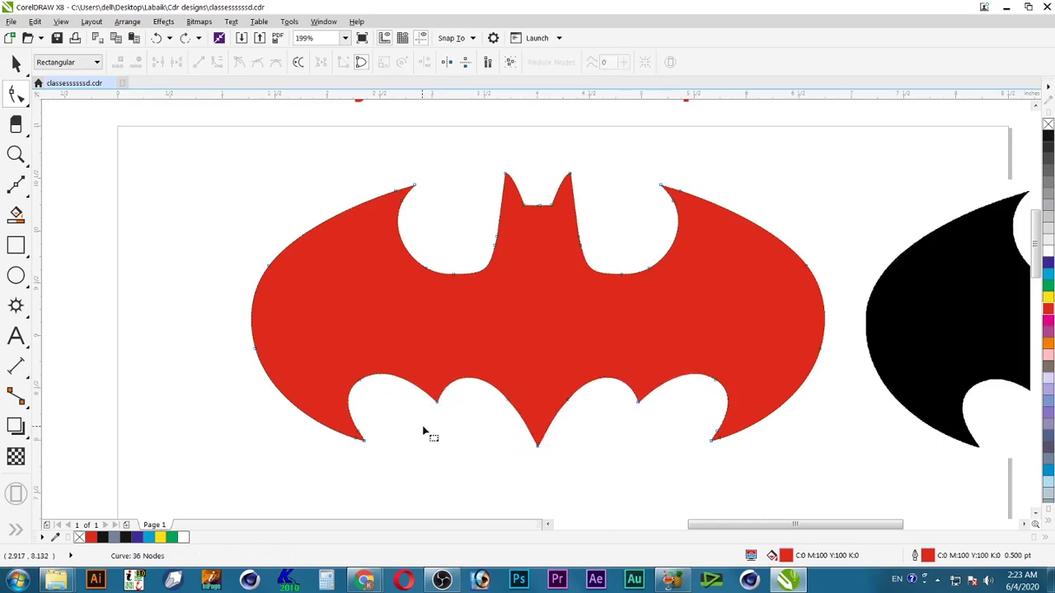
{"action": "left_click", "coordinate": [436, 402]}
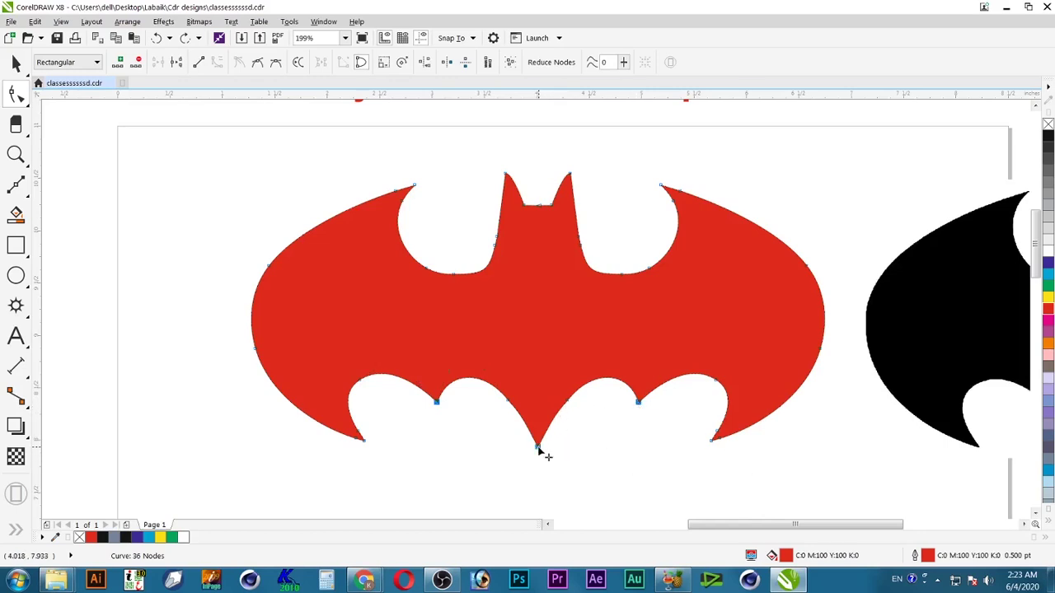
{"action": "left_click", "coordinate": [648, 453]}
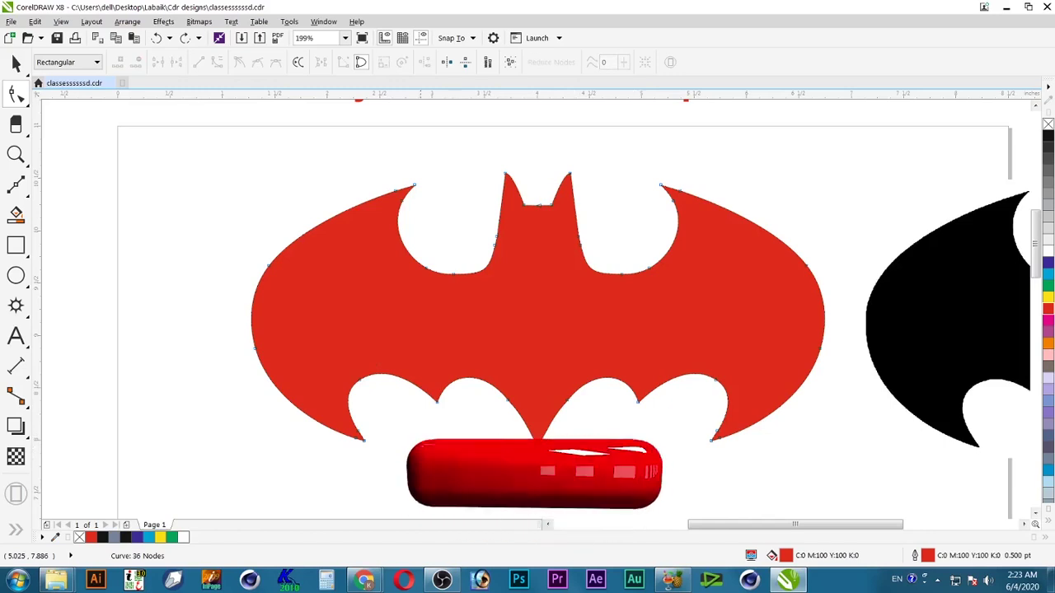
{"action": "left_click_drag", "start_coordinate": [412, 482], "coordinate": [671, 375]}
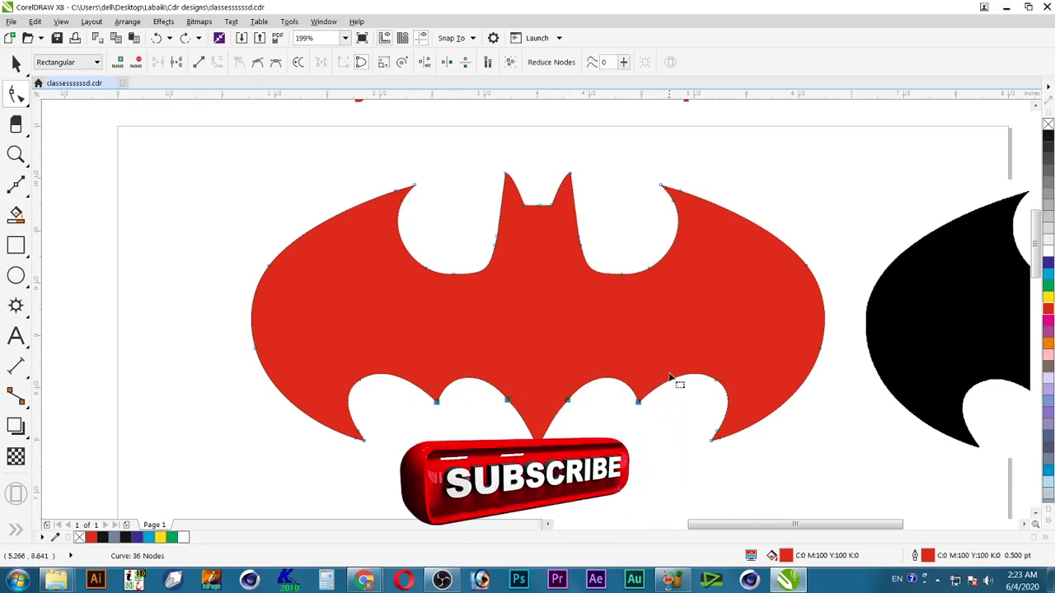
{"action": "key", "text": "space"}
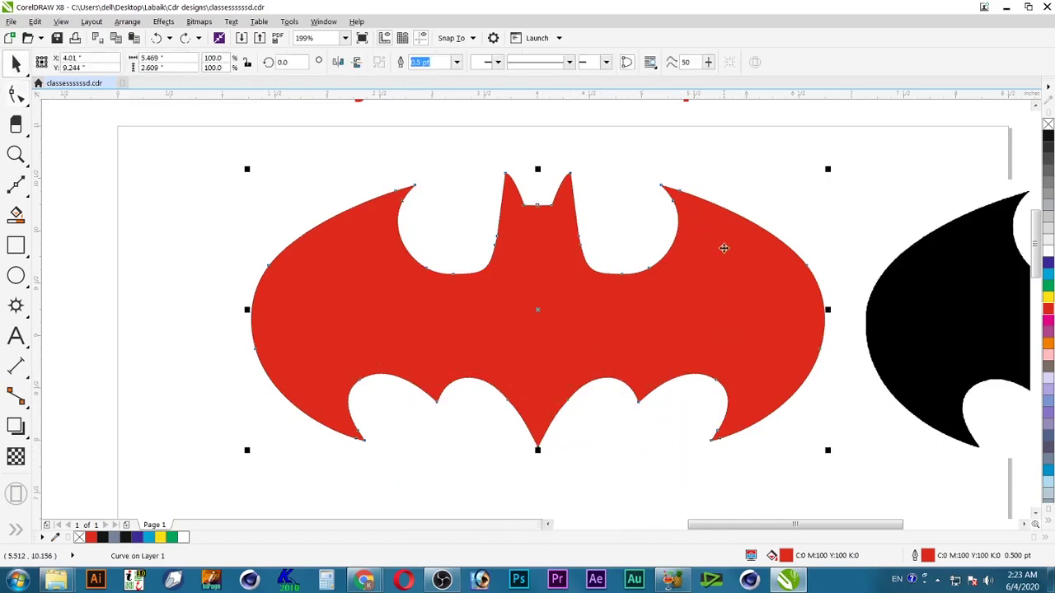
{"action": "left_click", "coordinate": [743, 198]}
Zoom out to 100% to view the red bat, black bitmap and title together.
{"action": "scroll", "coordinate": [742, 198], "scroll_direction": "down", "scroll_amount": 2}
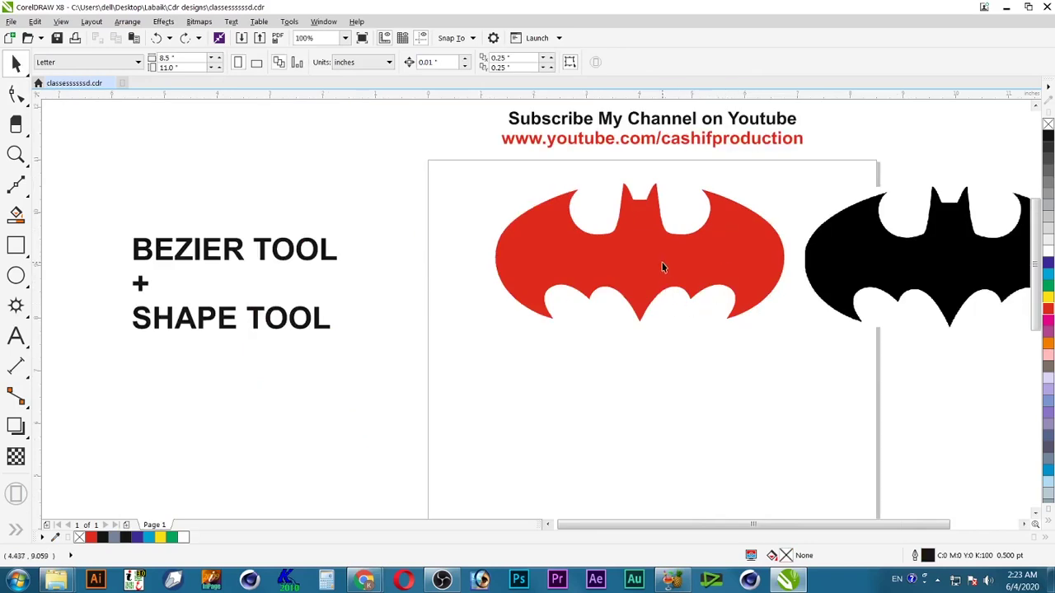